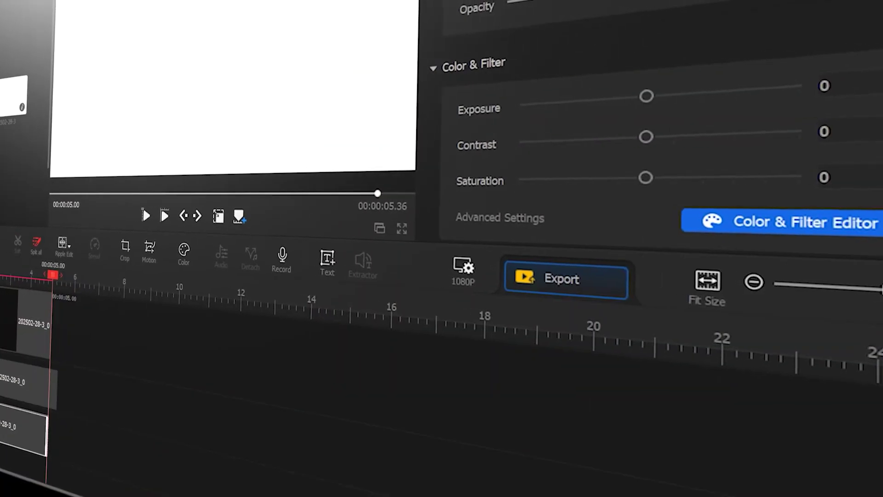
Preview the circle clips sample, then launch VideoProc Vlogger.
{"action": "left_click", "coordinate": [141, 214]}
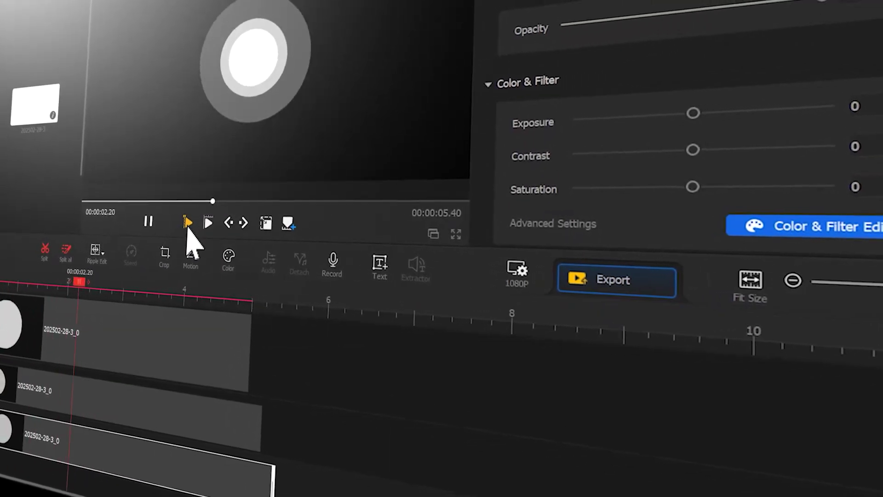
{"action": "left_click", "coordinate": [165, 225]}
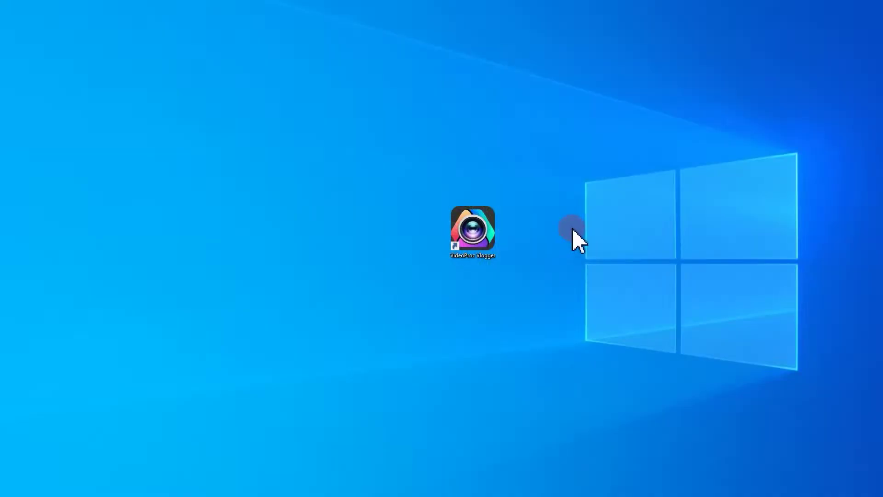
{"action": "double_click", "coordinate": [483, 227]}
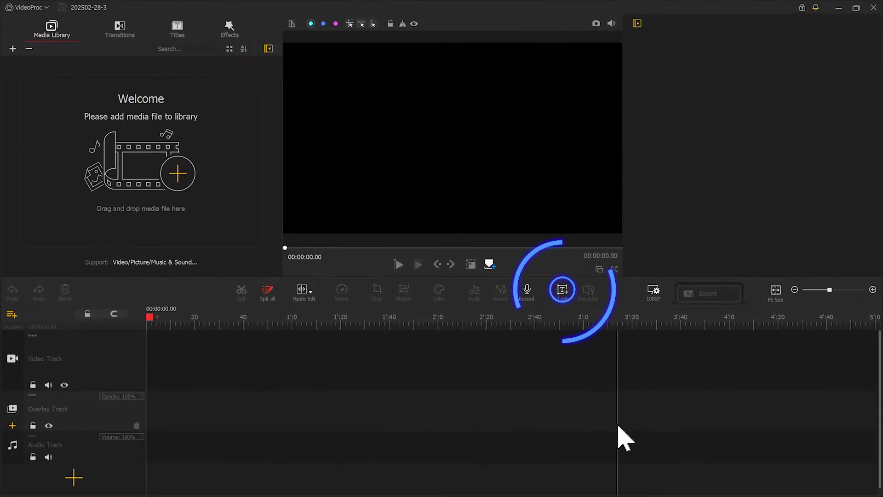
Add a text title clip and clear its 'Text Here' placeholder wording.
{"action": "left_click", "coordinate": [561, 291]}
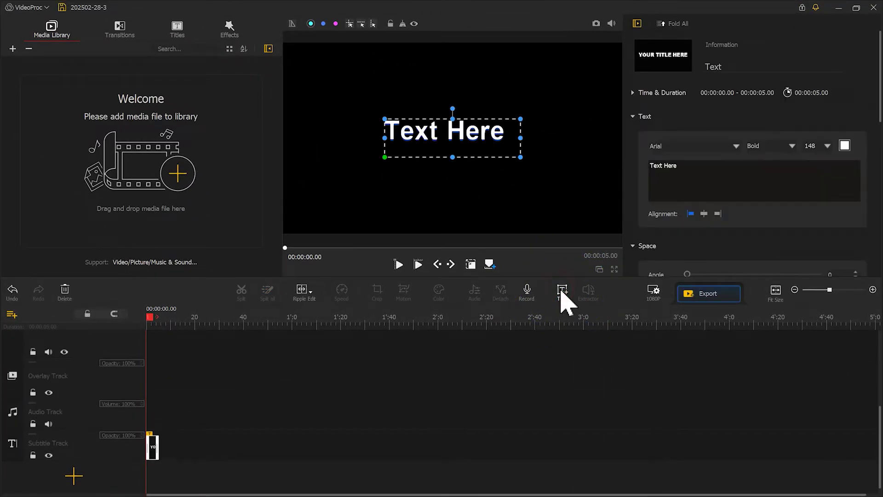
{"action": "left_click_drag", "start_coordinate": [685, 173], "coordinate": [653, 166]}
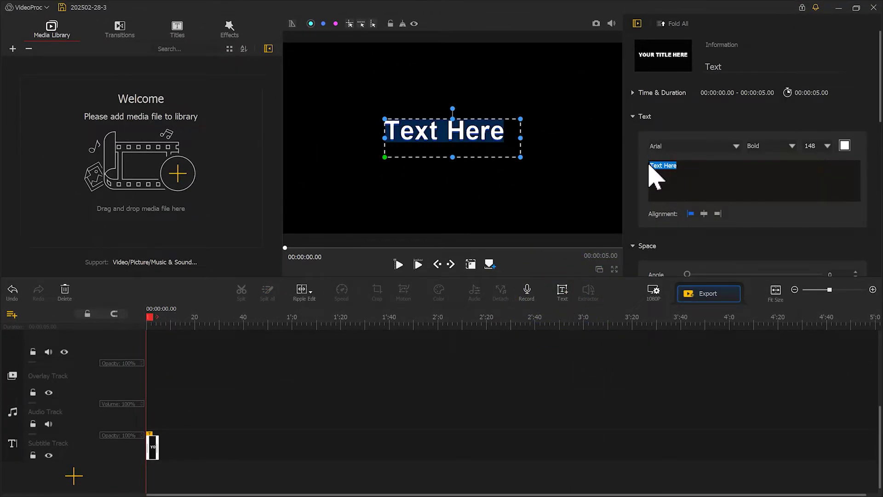
{"action": "key", "text": "BackSpace"}
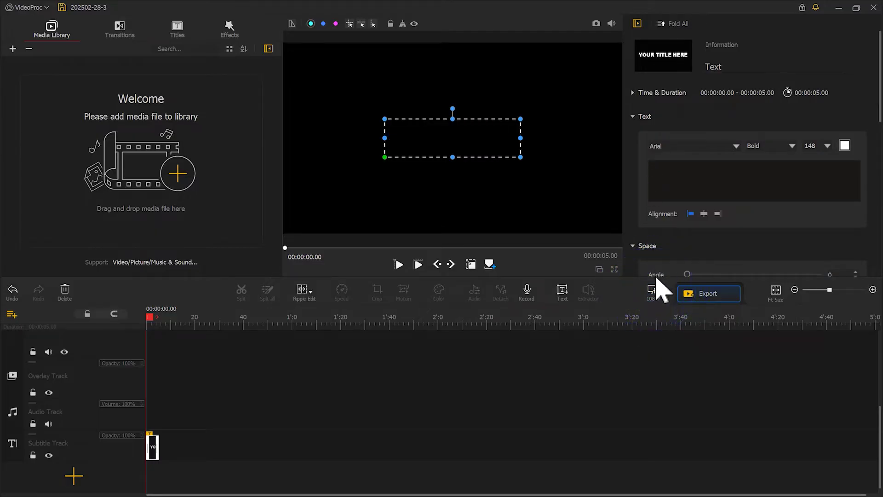
Set the background to White, snapshot the frame, and import 202502-28-3 into the media library.
{"action": "left_click", "coordinate": [654, 299]}
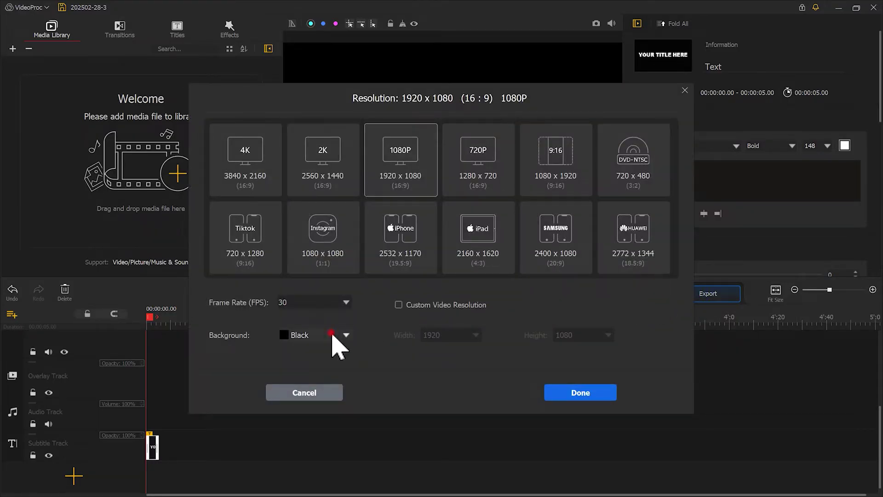
{"action": "left_click", "coordinate": [334, 340]}
{"action": "left_click", "coordinate": [319, 421]}
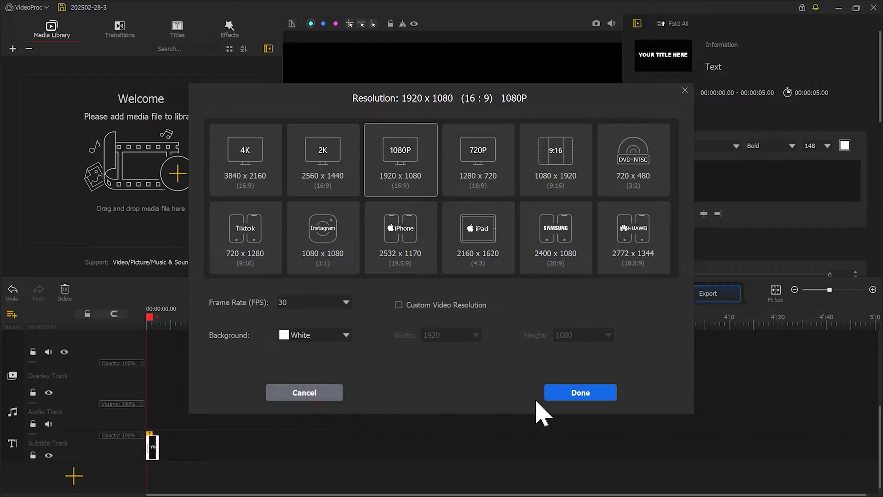
{"action": "left_click", "coordinate": [583, 404]}
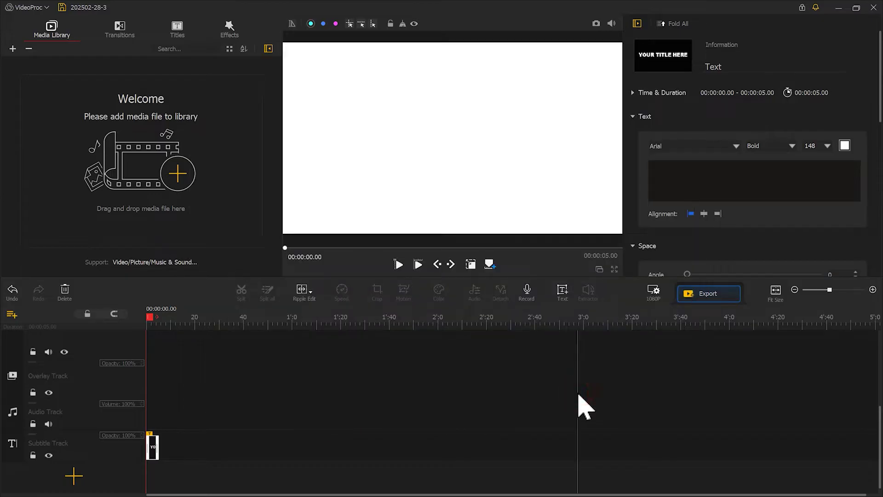
{"action": "left_click", "coordinate": [596, 23]}
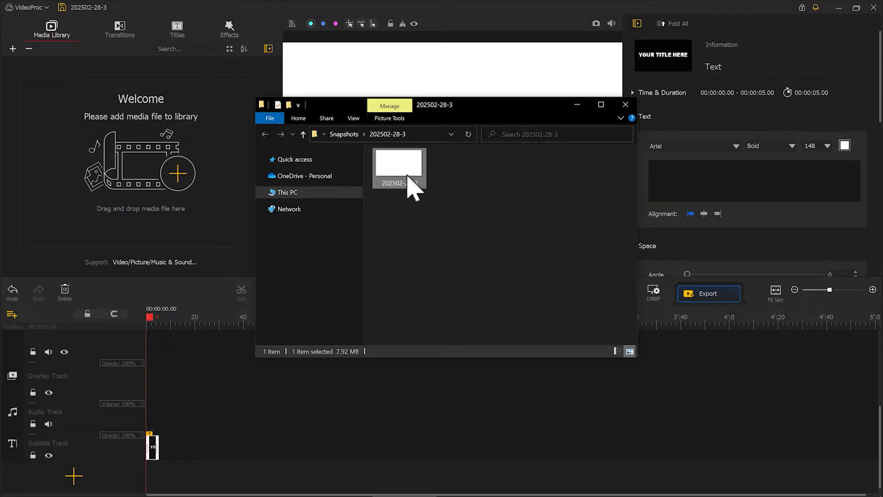
{"action": "left_click_drag", "start_coordinate": [410, 186], "coordinate": [159, 159]}
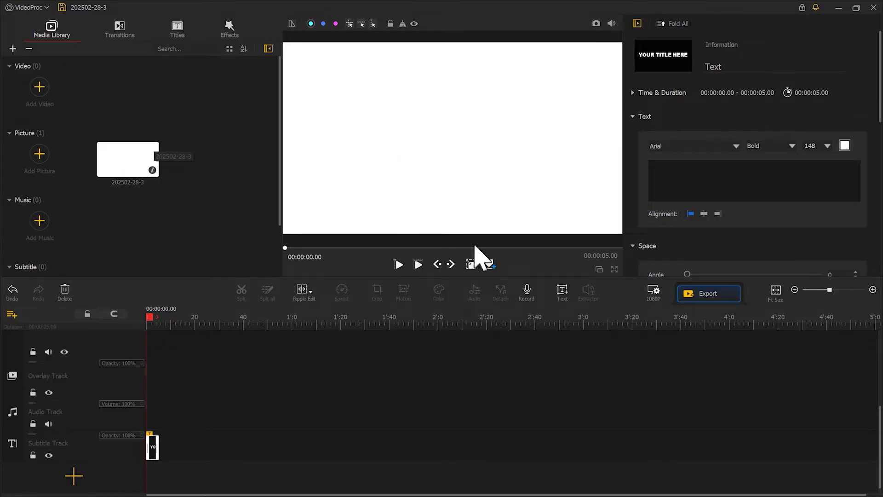
Return the project background colour to Black.
{"action": "left_click", "coordinate": [653, 289]}
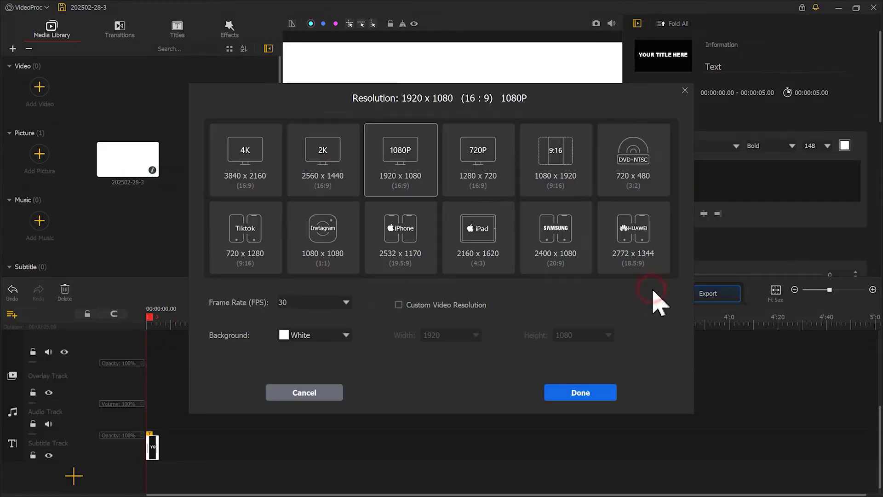
{"action": "left_click", "coordinate": [346, 336]}
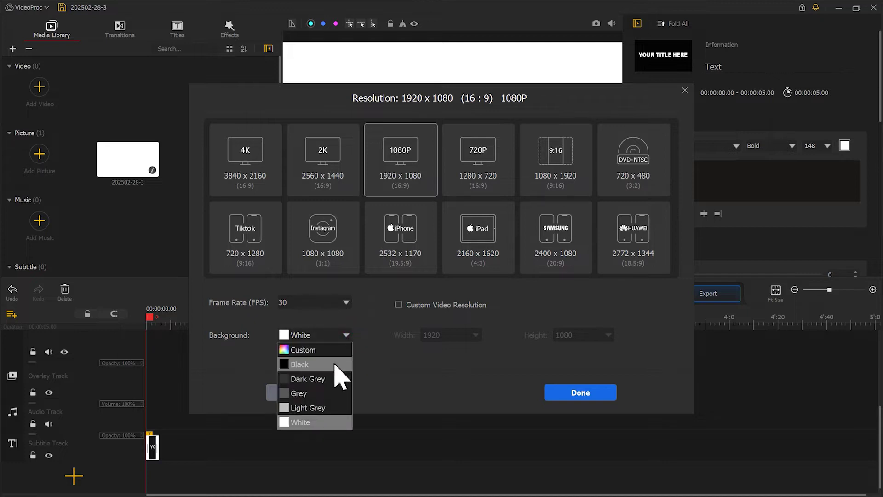
{"action": "left_click", "coordinate": [333, 364]}
{"action": "left_click", "coordinate": [572, 391]}
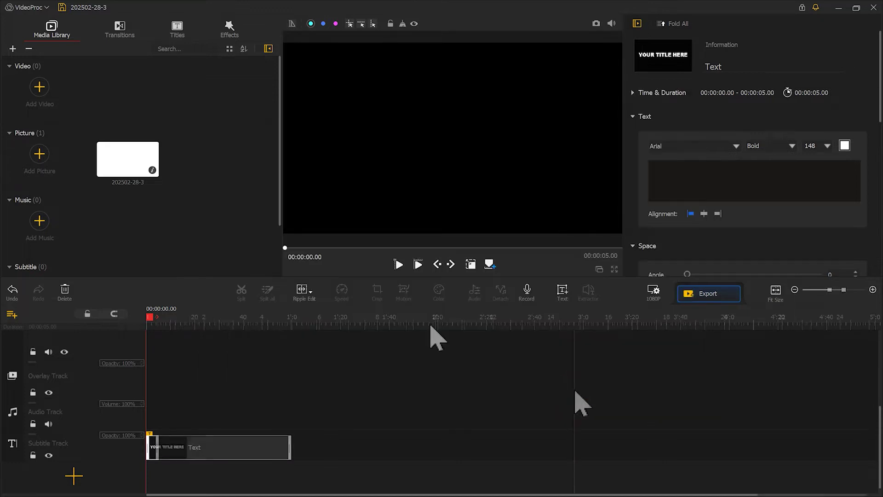
Drop the white picture 202502-28-3 onto the main video track and bring up Effects.
{"action": "left_click_drag", "start_coordinate": [148, 170], "coordinate": [188, 346]}
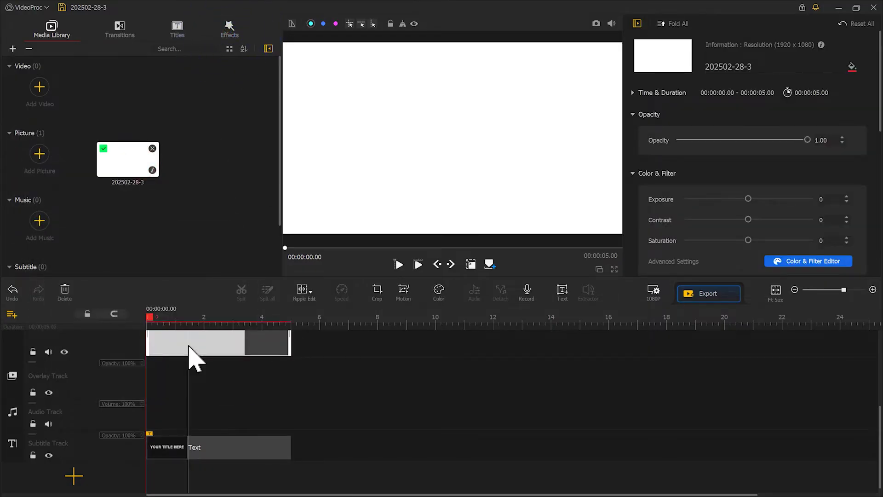
{"action": "left_click", "coordinate": [229, 30]}
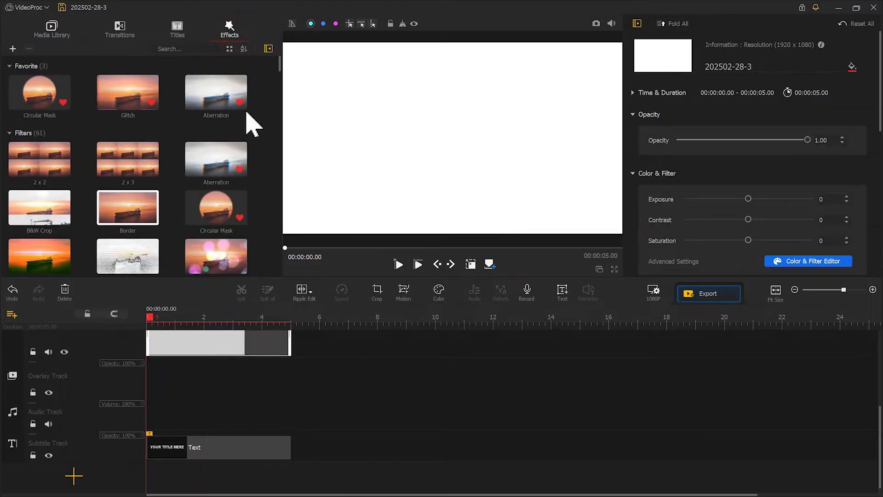
Apply Circular Mask with radius 0.80 and gradient 0.01, then snapshot the white circle.
{"action": "left_click_drag", "start_coordinate": [216, 211], "coordinate": [146, 413]}
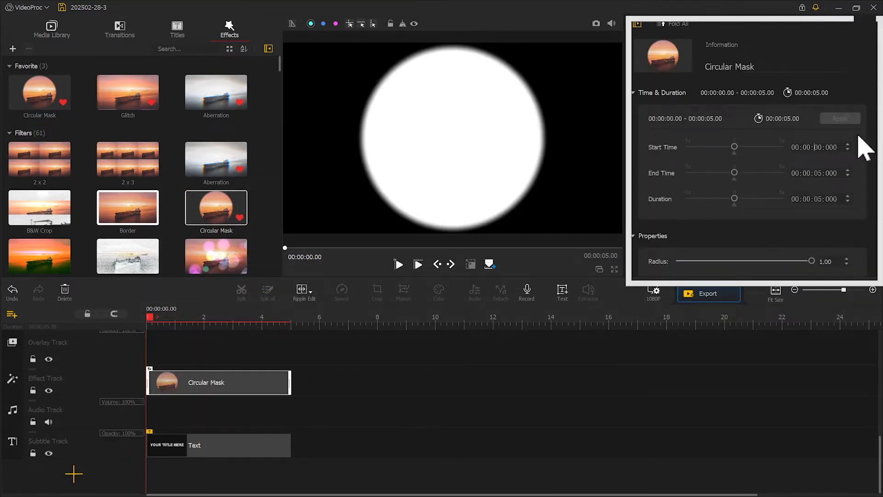
{"action": "scroll", "coordinate": [873, 148], "scroll_direction": "down", "scroll_amount": 3}
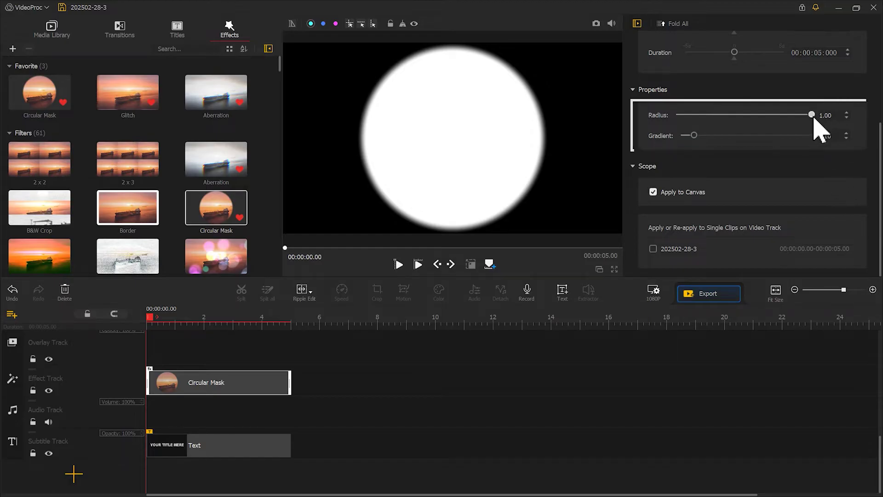
{"action": "left_click_drag", "start_coordinate": [813, 118], "coordinate": [786, 120]}
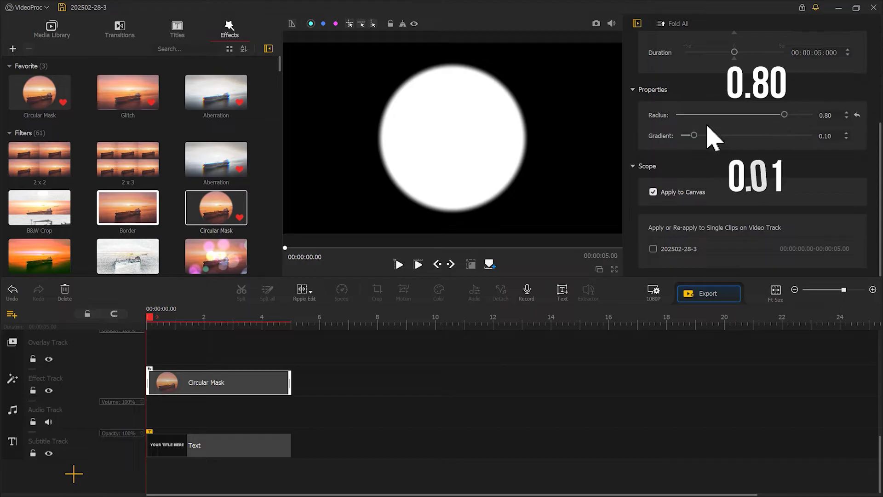
{"action": "mouse_move", "coordinate": [694, 136]}
{"action": "left_mouse_down"}
{"action": "mouse_move", "coordinate": [683, 137]}
{"action": "mouse_move", "coordinate": [685, 147]}
{"action": "mouse_move", "coordinate": [684, 138]}
{"action": "left_mouse_up"}
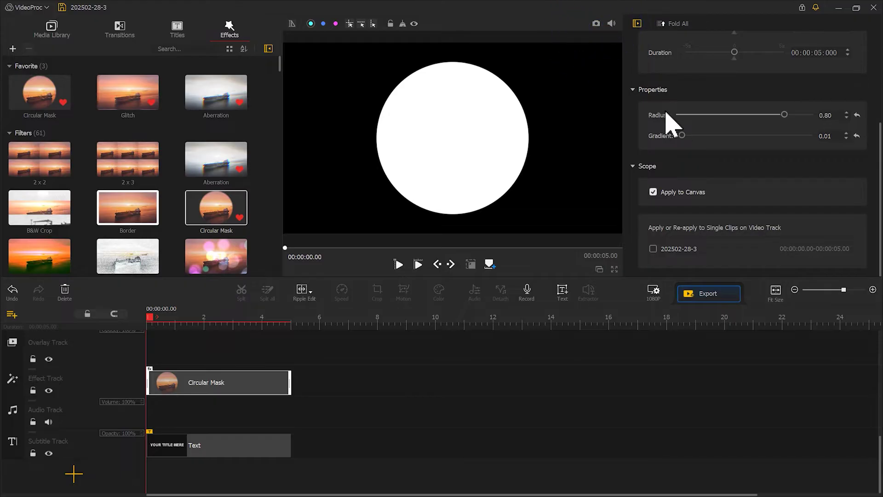
{"action": "left_click", "coordinate": [596, 25]}
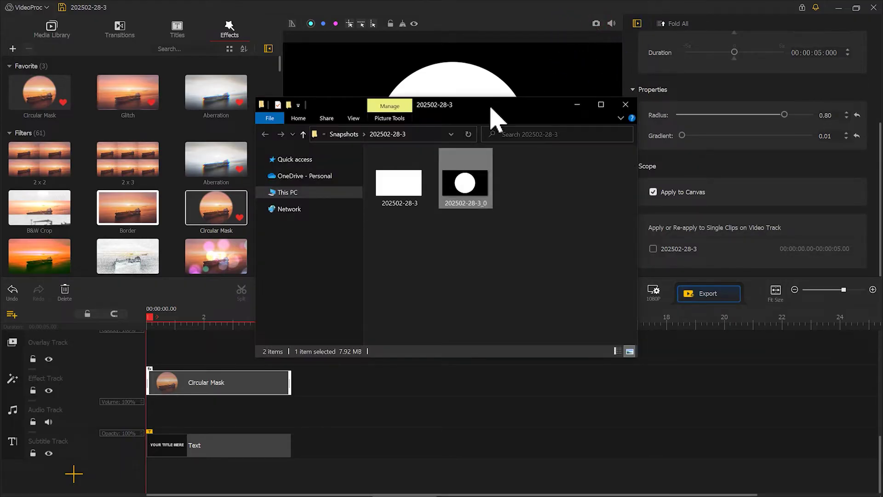
Import snapshot 202502-28-3_0 and make it the only clip on the video track.
{"action": "left_click_drag", "start_coordinate": [466, 183], "coordinate": [105, 98]}
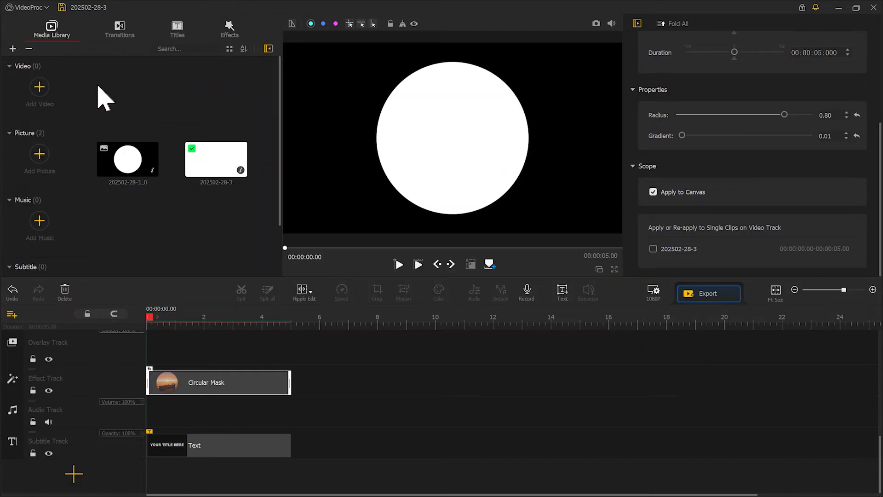
{"action": "left_click_drag", "start_coordinate": [129, 141], "coordinate": [166, 348]}
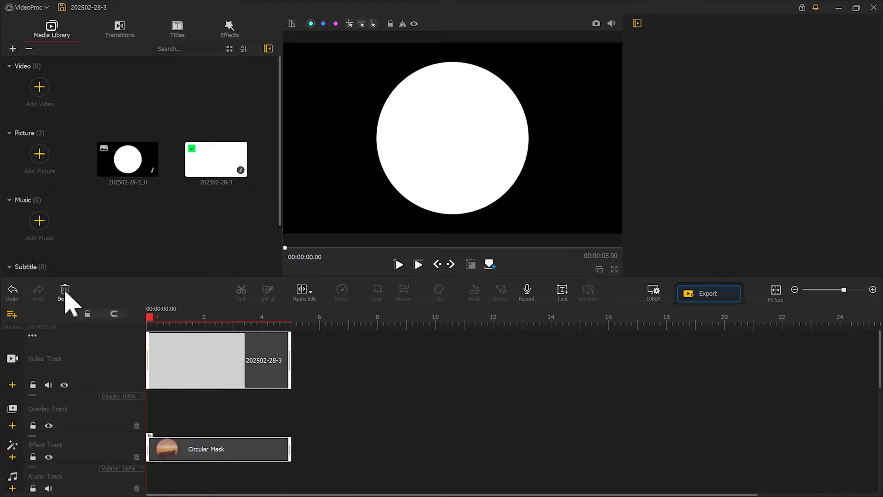
{"action": "left_click", "coordinate": [64, 289]}
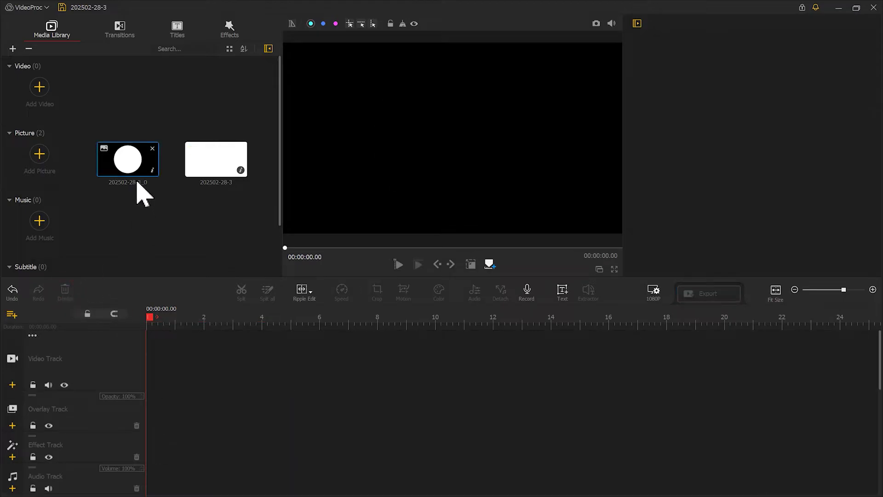
{"action": "left_click_drag", "start_coordinate": [133, 165], "coordinate": [188, 352]}
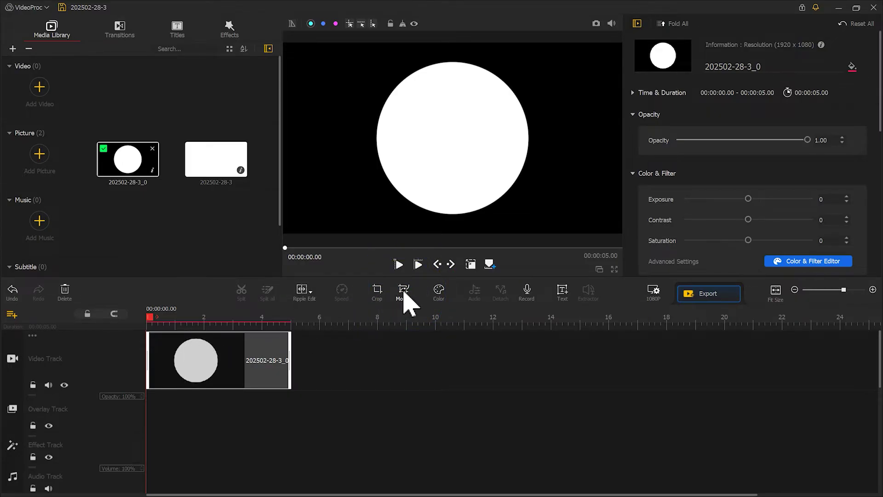
Add a start motion keyframe with the frame filling the whole 1920x1080 picture.
{"action": "left_click", "coordinate": [403, 292]}
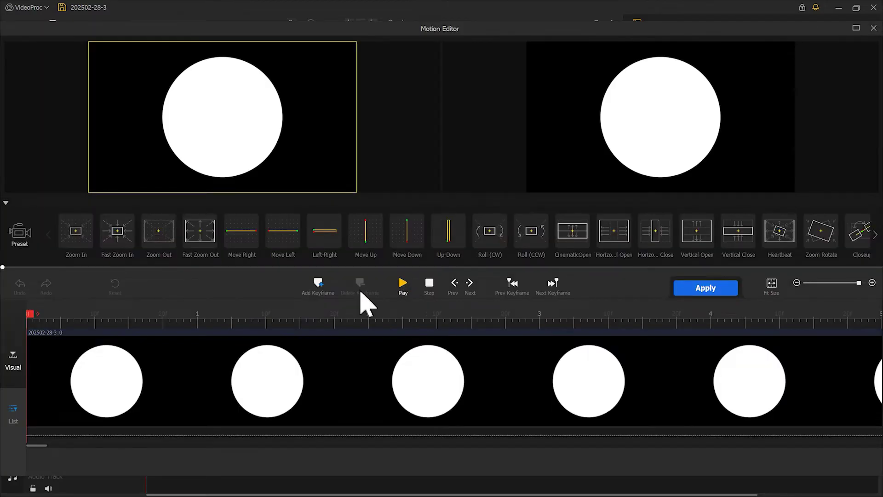
{"action": "left_click", "coordinate": [318, 284]}
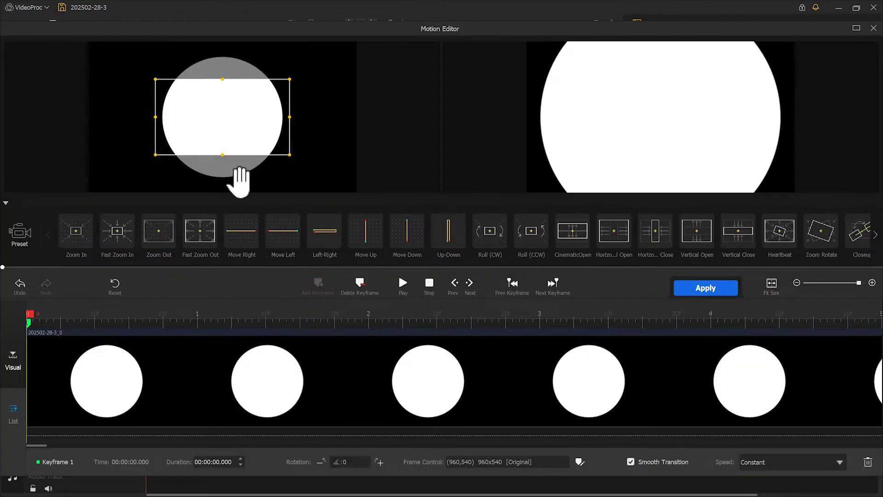
{"action": "left_click_drag", "start_coordinate": [227, 129], "coordinate": [169, 88]}
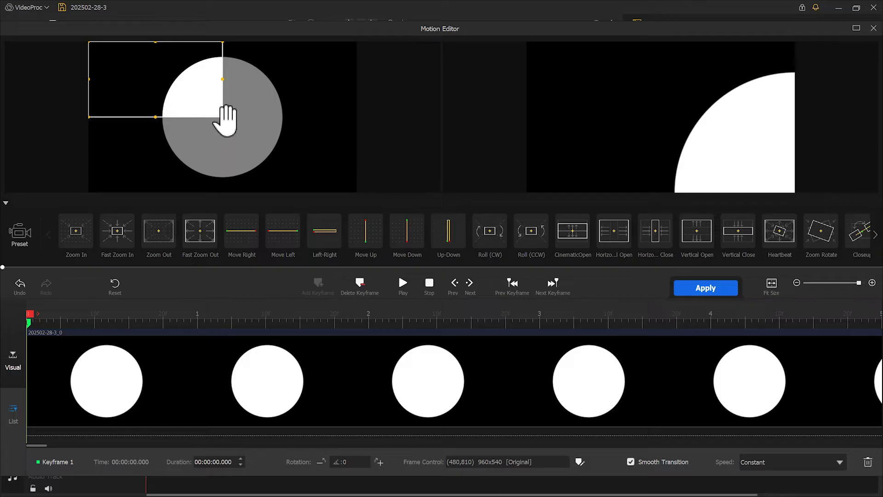
{"action": "left_click_drag", "start_coordinate": [223, 118], "coordinate": [348, 193]}
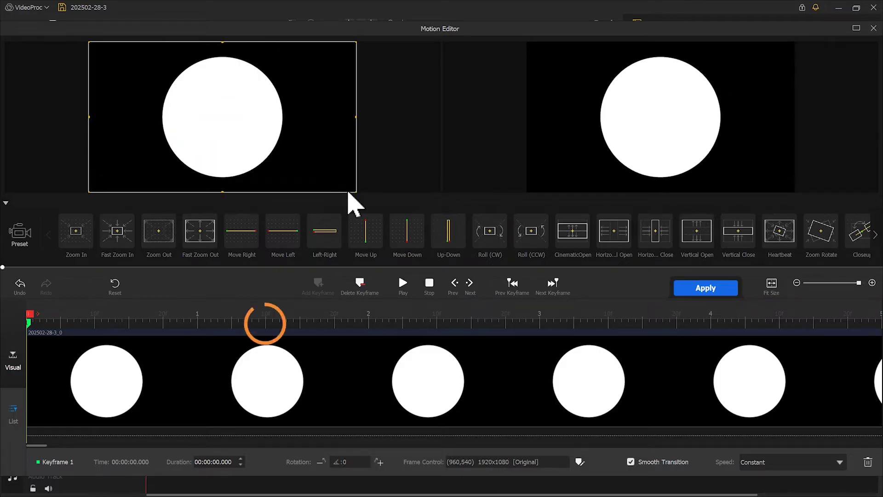
Add a 1.40 s keyframe sized to 4000x2250 with Smooth Speed Down 1 easing.
{"action": "left_click", "coordinate": [267, 324]}
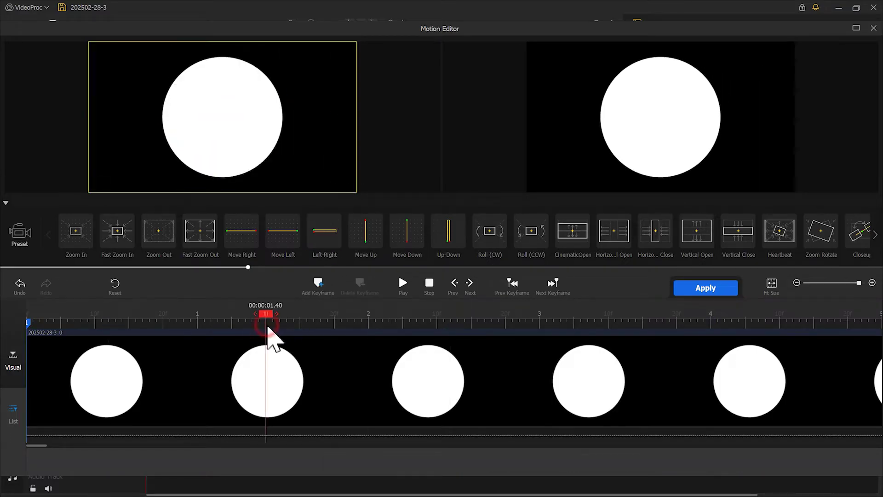
{"action": "left_click", "coordinate": [318, 282]}
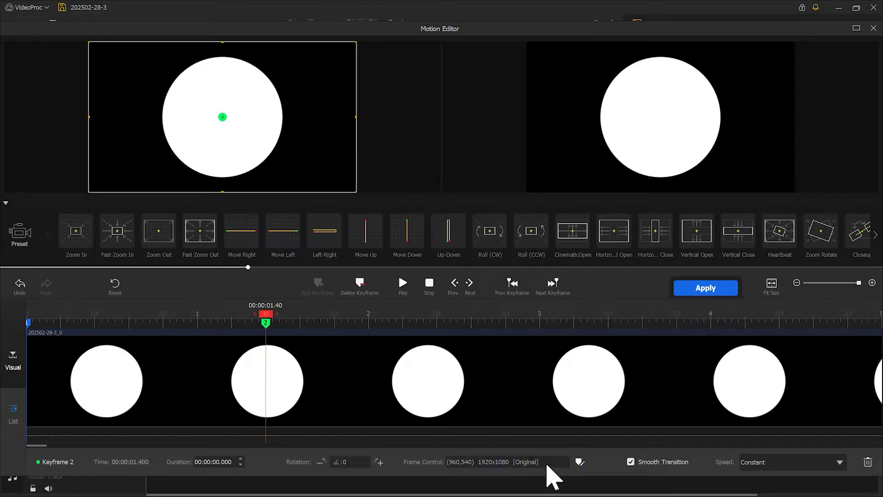
{"action": "left_click", "coordinate": [548, 463]}
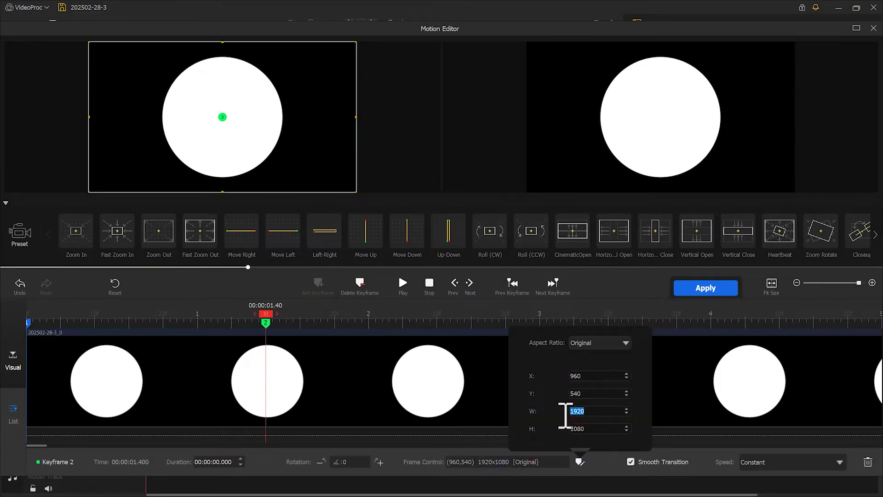
{"action": "key", "text": "Return"}
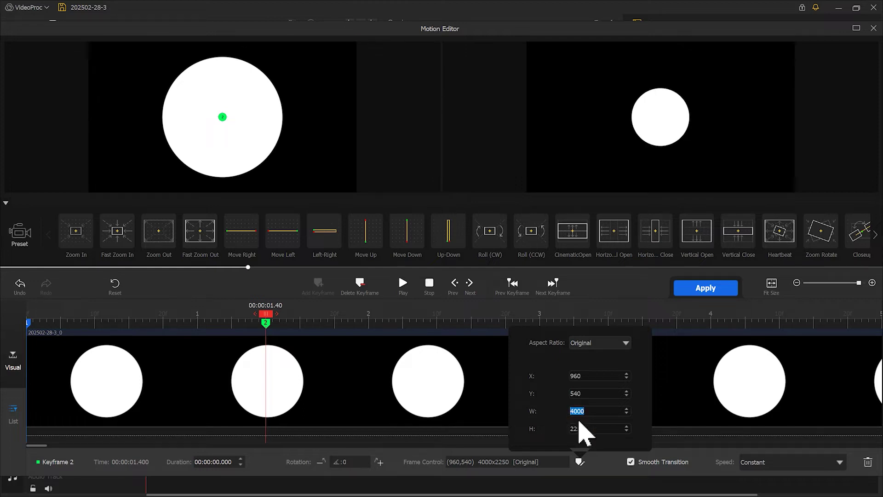
{"action": "left_click", "coordinate": [820, 462]}
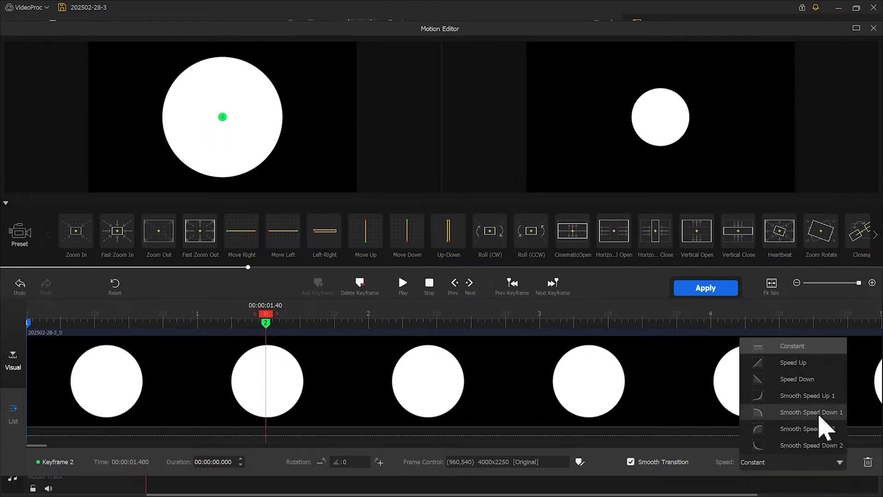
{"action": "left_click", "coordinate": [818, 413]}
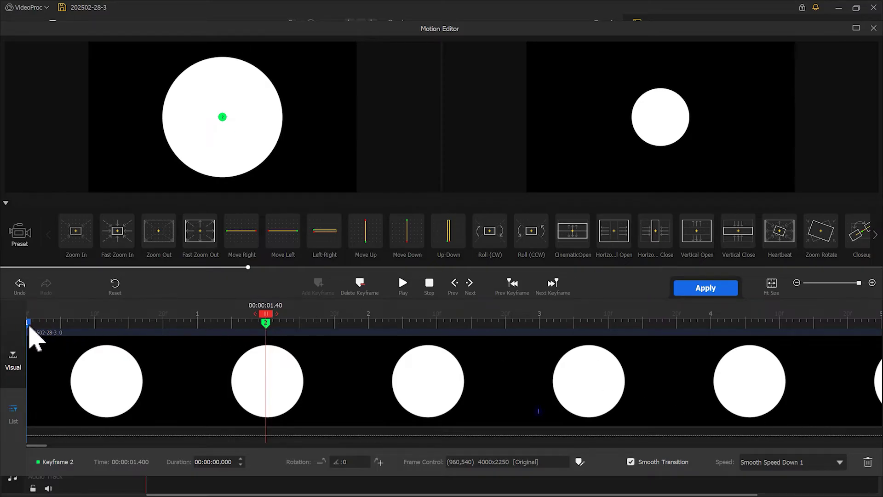
{"action": "left_click", "coordinate": [28, 322]}
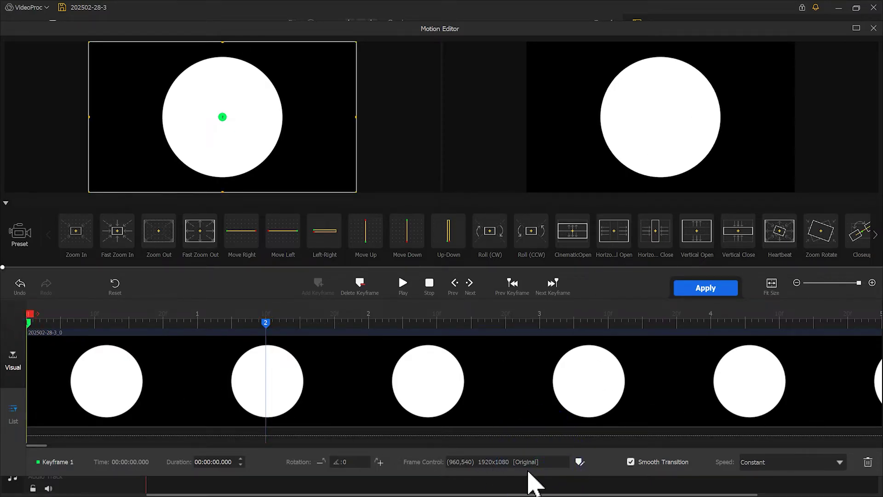
Give the first keyframe a 4000 width and shift the circle off-screen to (960,-1125).
{"action": "left_click", "coordinate": [530, 462]}
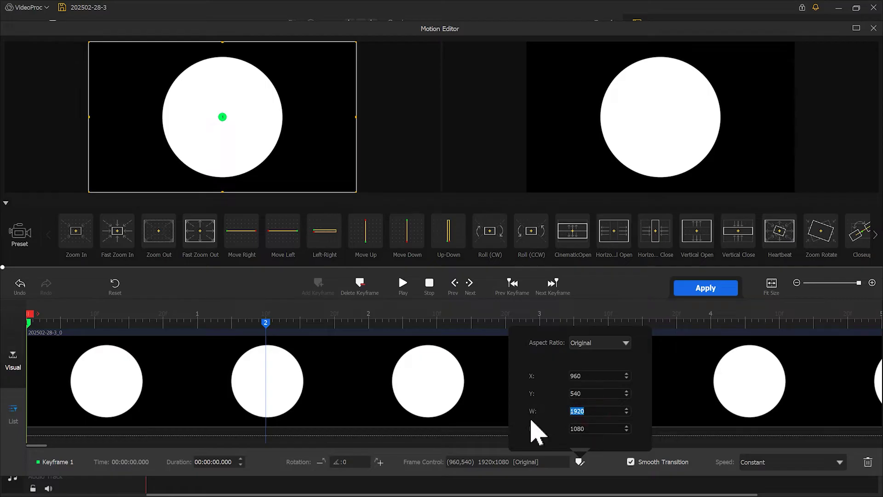
{"action": "key", "text": "Return"}
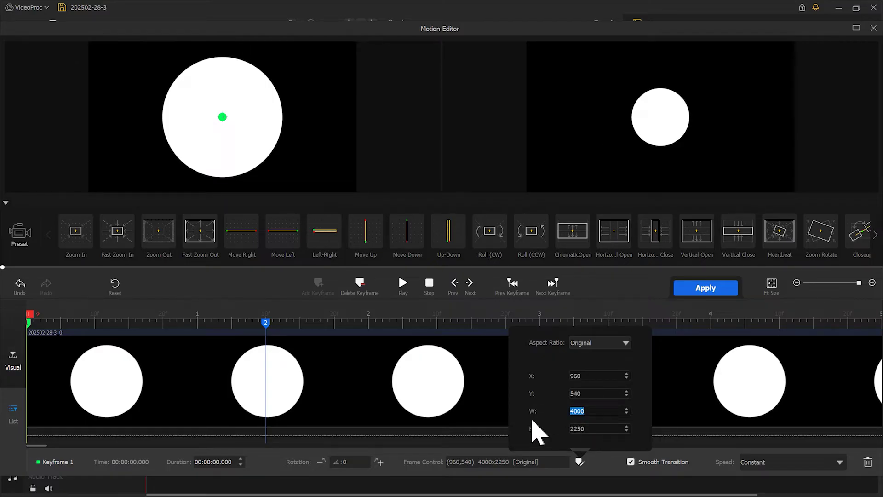
{"action": "left_click", "coordinate": [296, 165]}
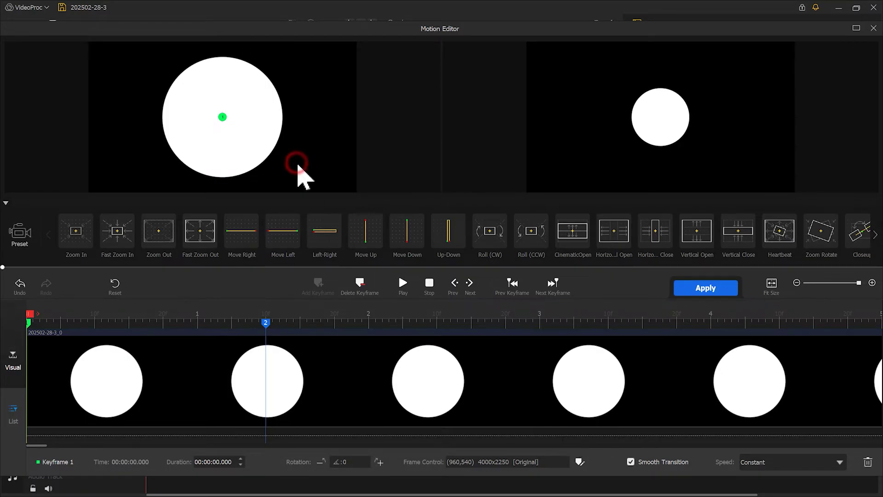
{"action": "left_click", "coordinate": [291, 110]}
{"action": "left_click_drag", "start_coordinate": [290, 129], "coordinate": [286, 187]}
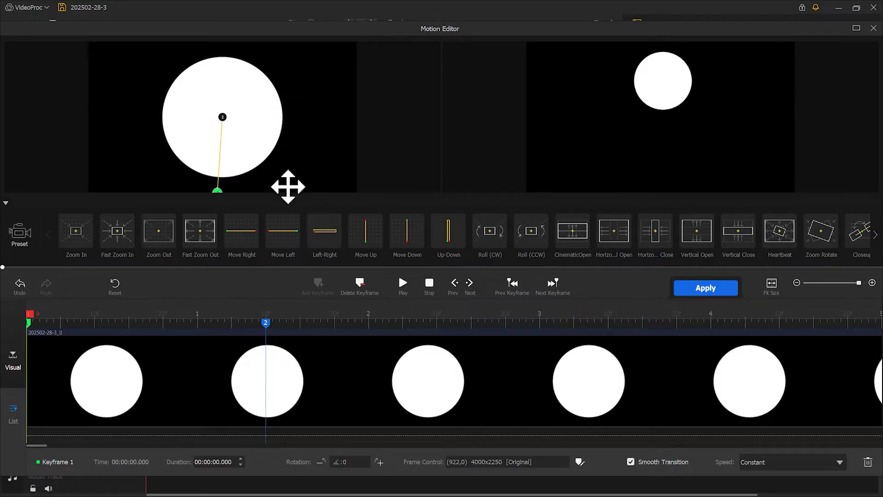
{"action": "left_click_drag", "start_coordinate": [286, 87], "coordinate": [285, 221]}
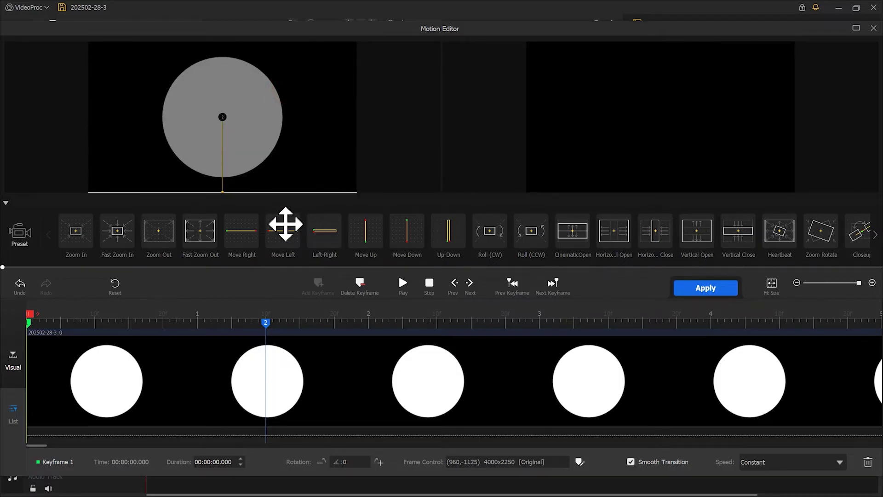
Add a hold keyframe at 2.00 s centred at (960,540) and preview the animation.
{"action": "left_click", "coordinate": [367, 323]}
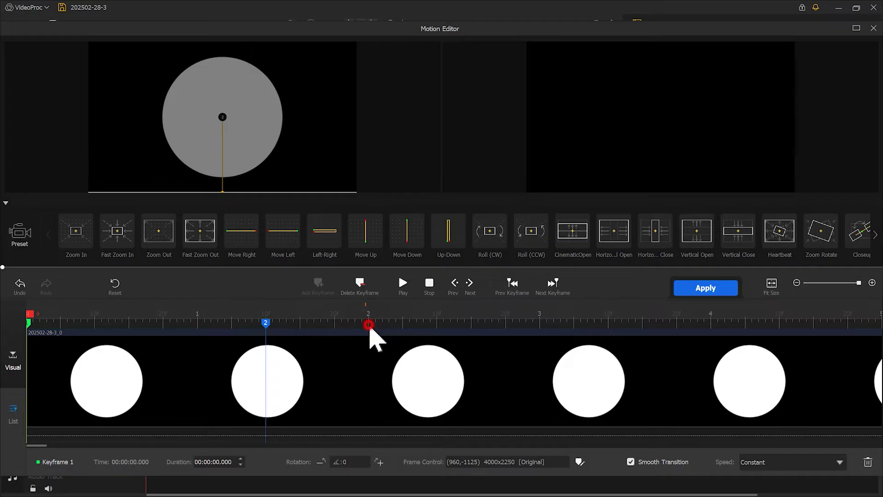
{"action": "left_click", "coordinate": [324, 294]}
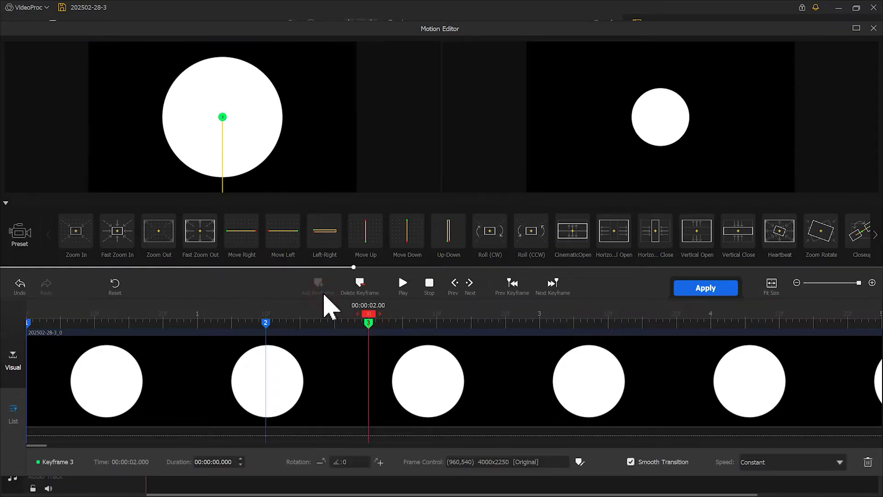
{"action": "left_click", "coordinate": [429, 284]}
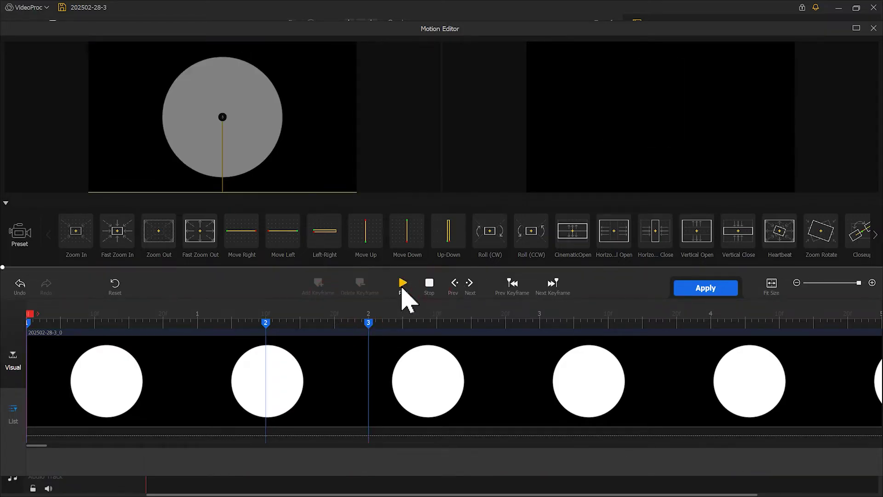
{"action": "left_click", "coordinate": [402, 289]}
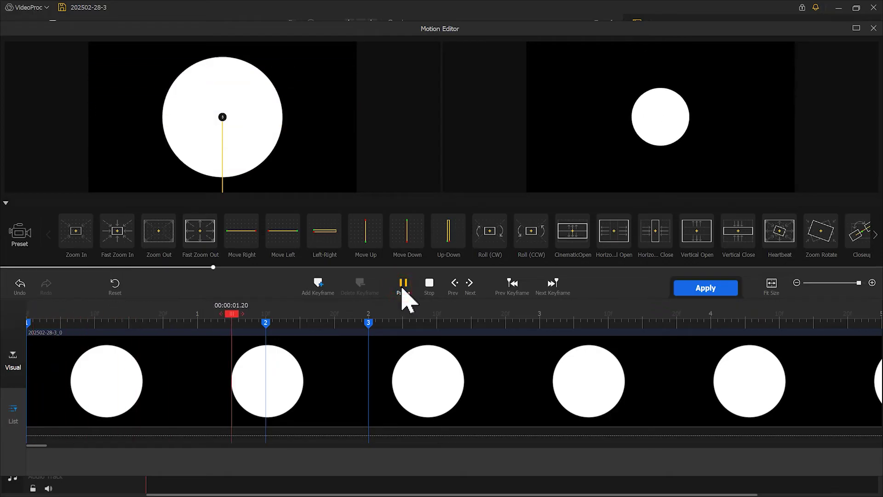
{"action": "left_click", "coordinate": [402, 289]}
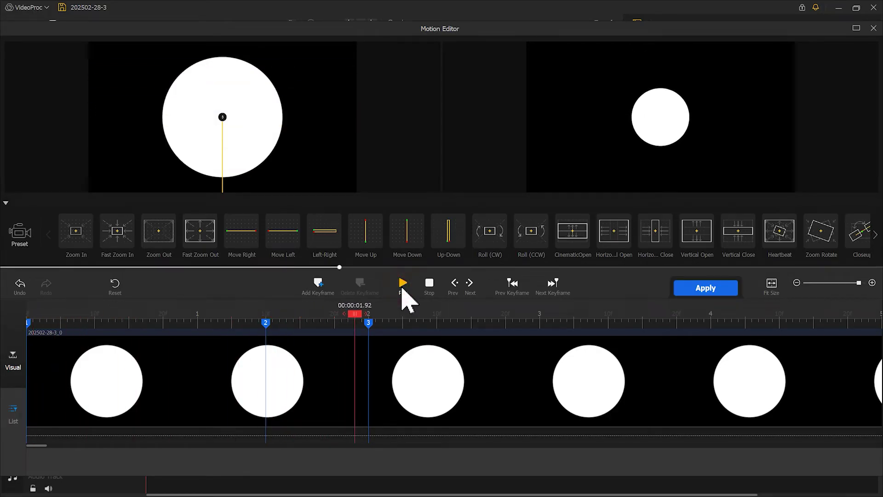
Add a 2.60 s keyframe zooming deep into the circle at 715x402.
{"action": "left_click_drag", "start_coordinate": [357, 314], "coordinate": [477, 325]}
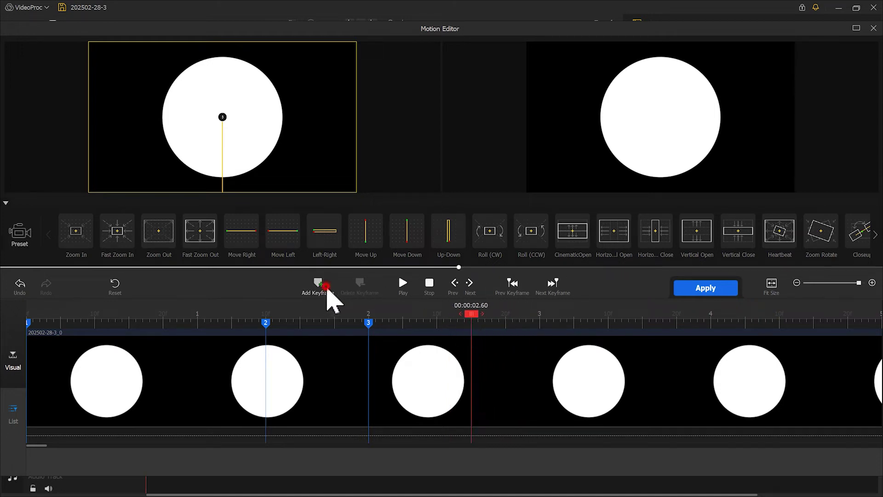
{"action": "left_click", "coordinate": [327, 287]}
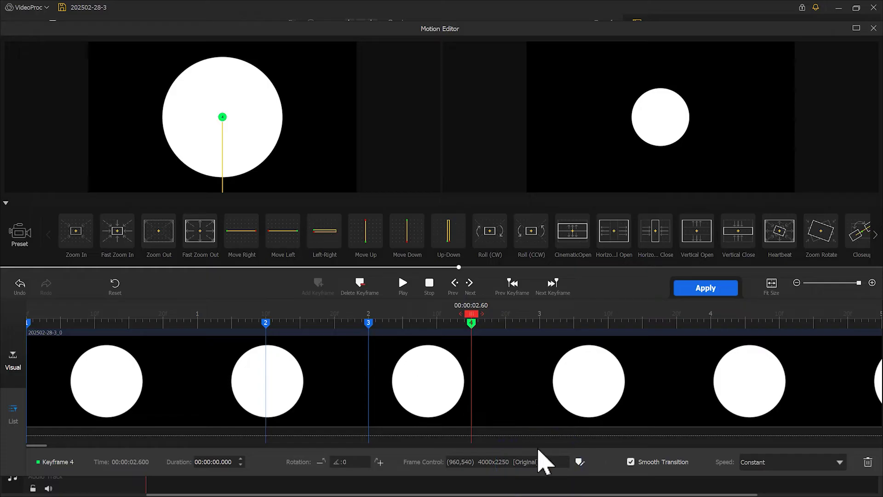
{"action": "left_click", "coordinate": [552, 461]}
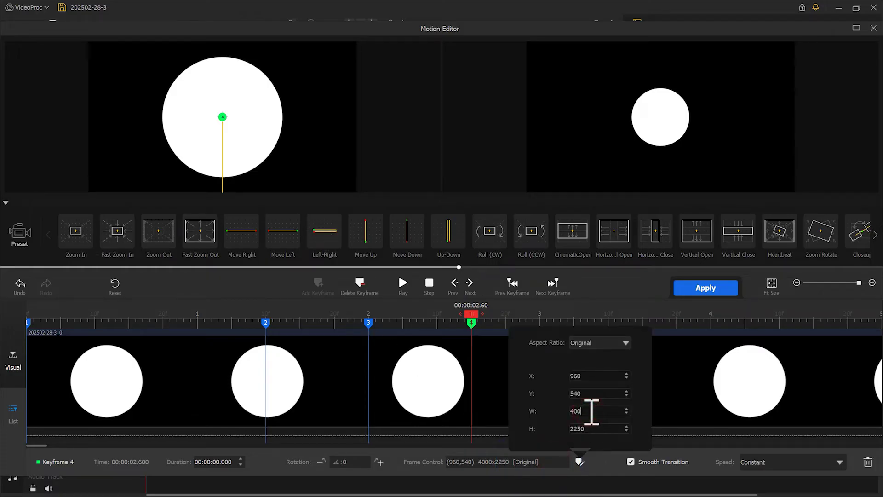
{"action": "left_click", "coordinate": [602, 459]}
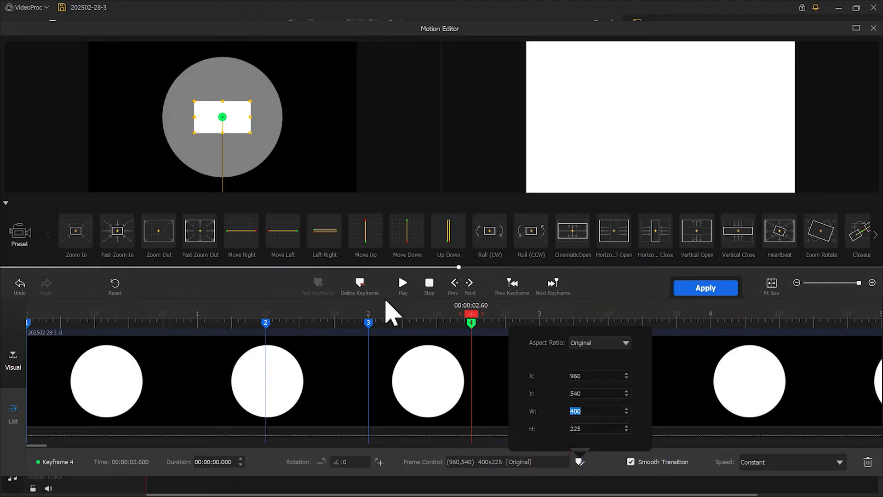
{"action": "mouse_move", "coordinate": [246, 122]}
{"action": "left_mouse_down"}
{"action": "mouse_move", "coordinate": [223, 99]}
{"action": "mouse_move", "coordinate": [243, 129]}
{"action": "mouse_move", "coordinate": [273, 144]}
{"action": "mouse_move", "coordinate": [253, 134]}
{"action": "left_mouse_up"}
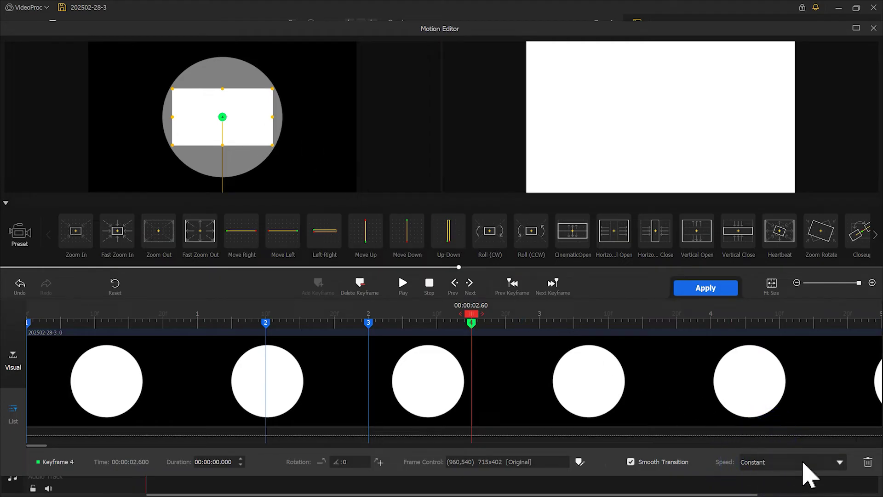
Ease keyframe 4 with Smooth Speed Up 1 and add a final keyframe at 5.00 s.
{"action": "left_click", "coordinate": [805, 463]}
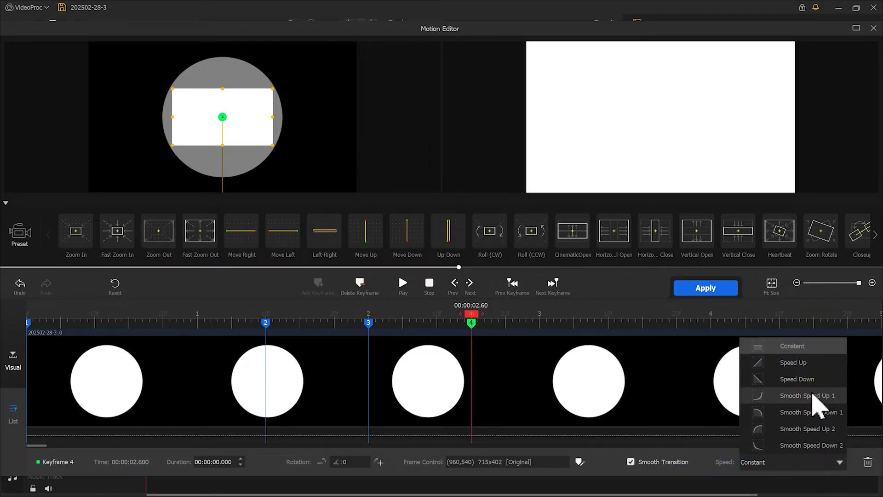
{"action": "left_click", "coordinate": [810, 394]}
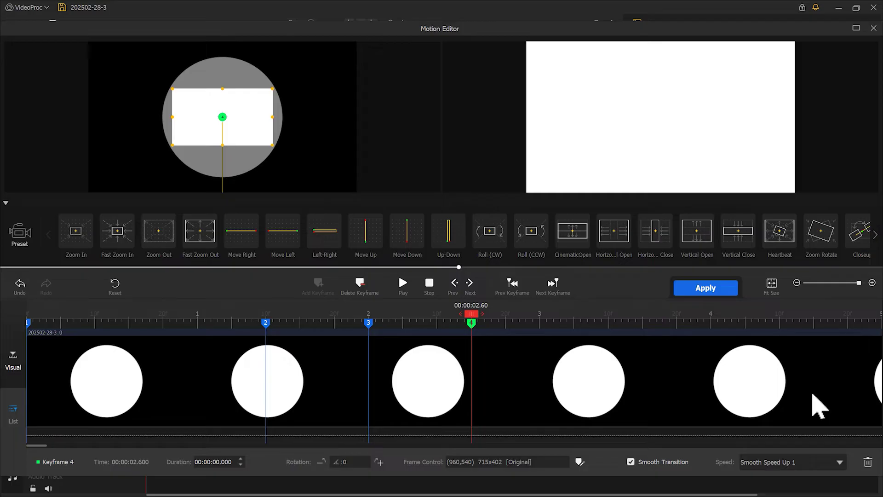
{"action": "left_click_drag", "start_coordinate": [738, 318], "coordinate": [881, 322]}
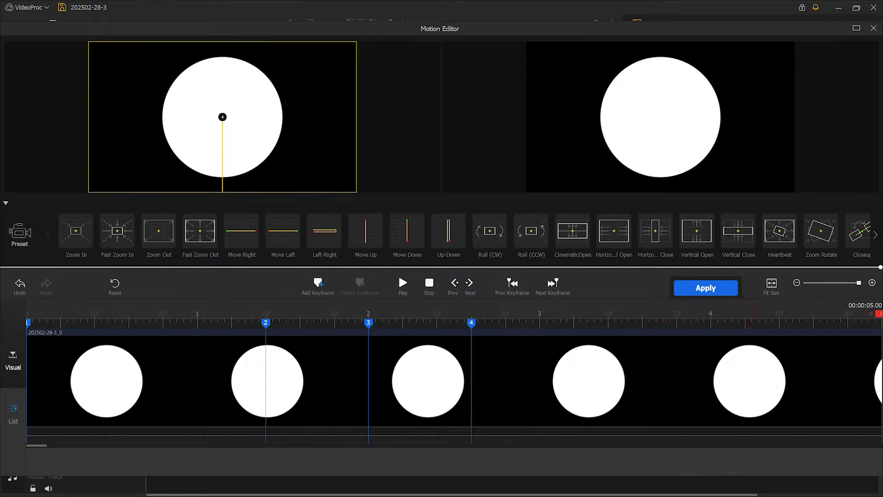
{"action": "left_click", "coordinate": [330, 289]}
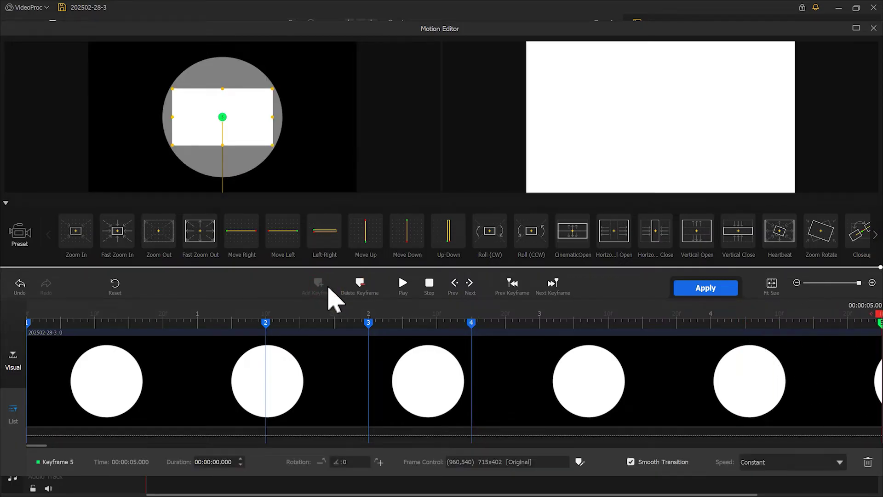
Apply the circle motion, preview it, and lower the clip's opacity to 0.40.
{"action": "left_click", "coordinate": [706, 294]}
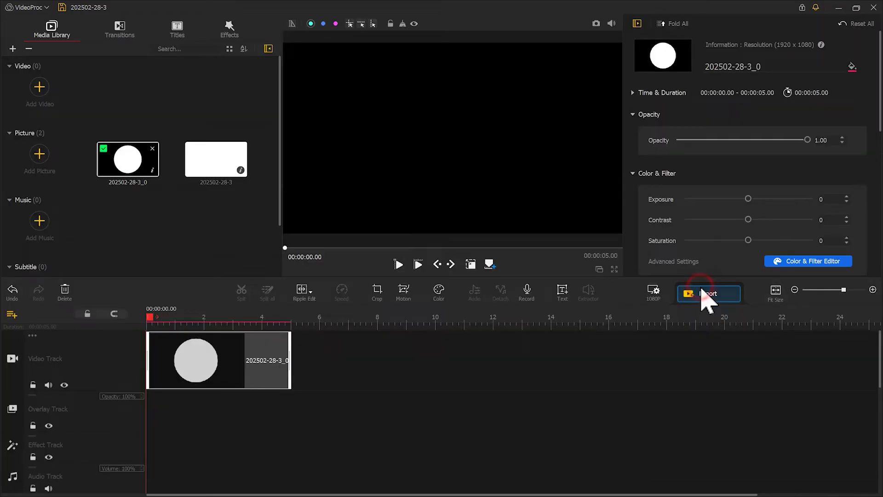
{"action": "left_click", "coordinate": [400, 265]}
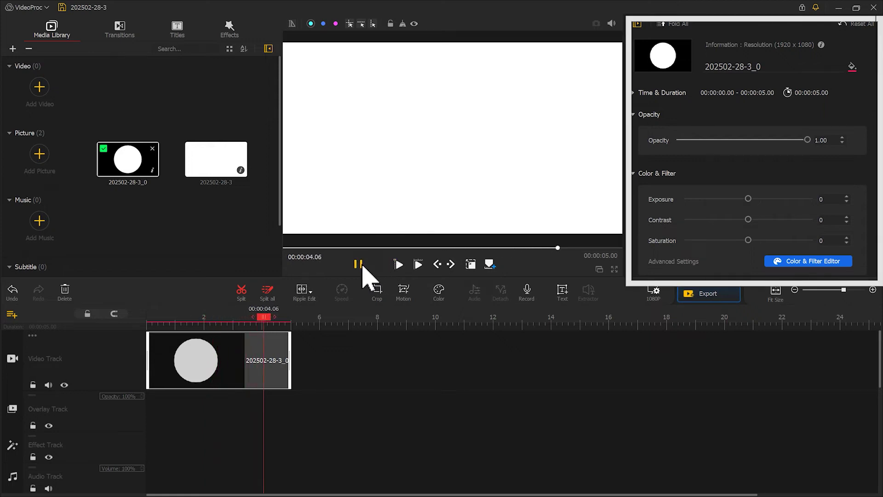
{"action": "left_click", "coordinate": [359, 263]}
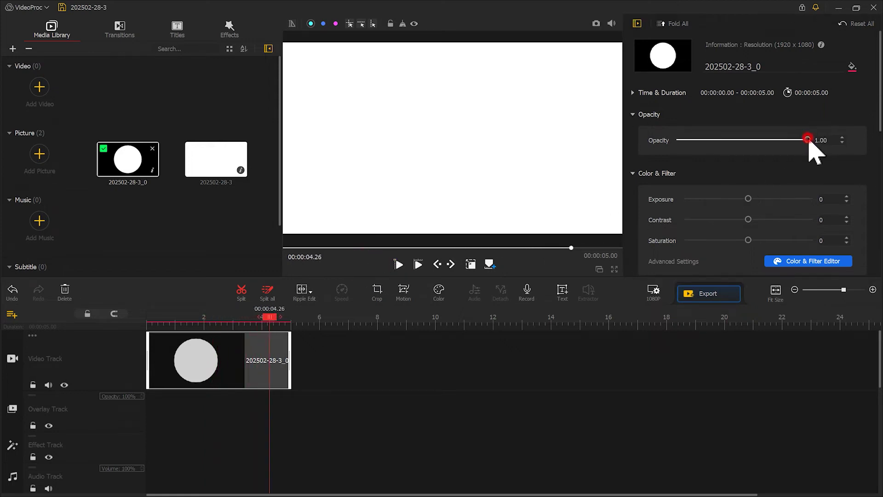
{"action": "left_click_drag", "start_coordinate": [808, 139], "coordinate": [730, 141]}
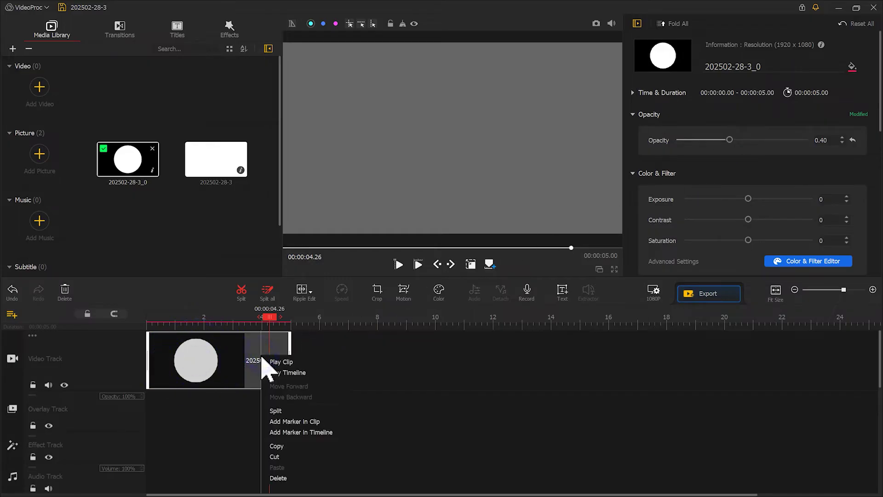
Copy the circle clip and paste it onto the overlay track at 0 s.
{"action": "left_click", "coordinate": [278, 446]}
{"action": "right_click", "coordinate": [304, 367]}
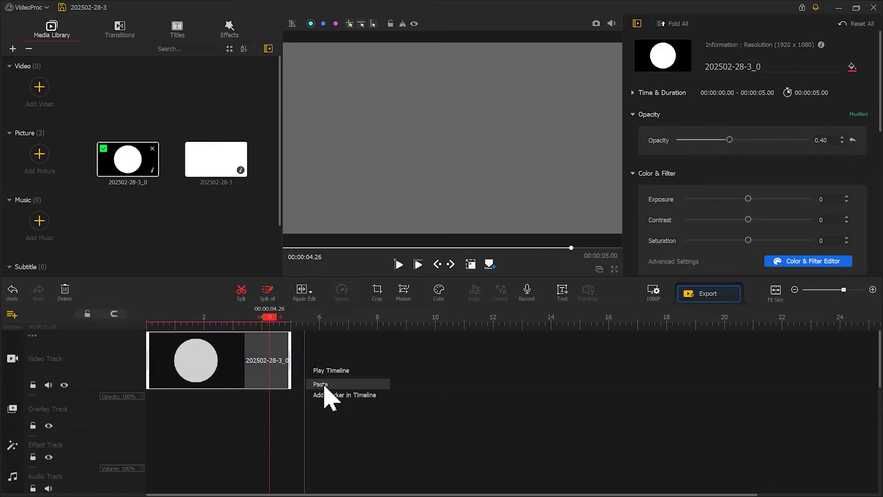
{"action": "left_click", "coordinate": [321, 384]}
{"action": "left_click_drag", "start_coordinate": [316, 377], "coordinate": [179, 417]}
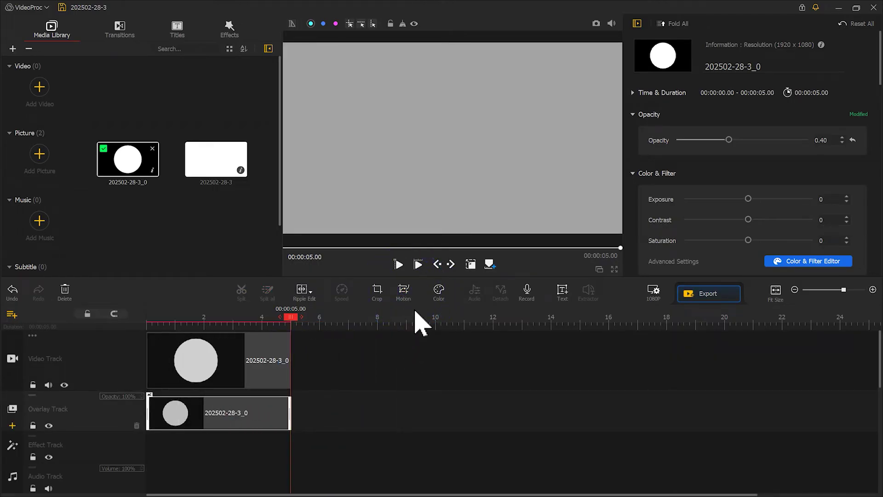
Set keyframe 2 of the overlay copy's motion to a 5000 frame width.
{"action": "left_click", "coordinate": [405, 295]}
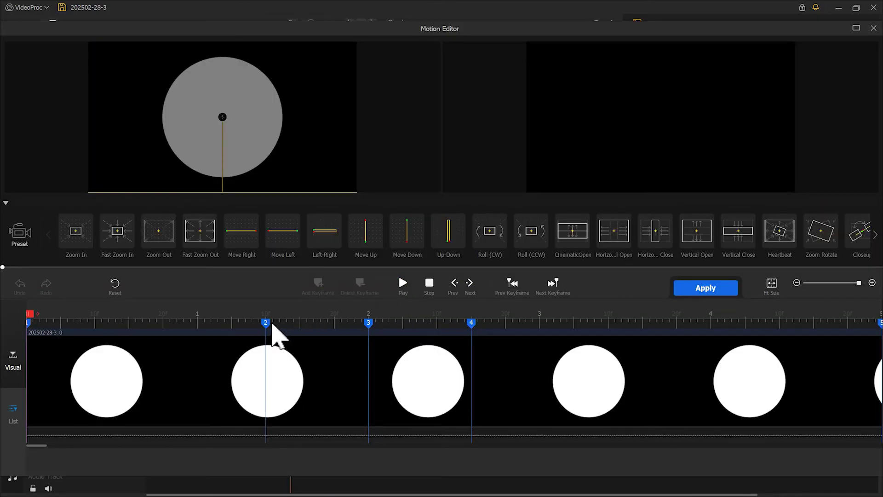
{"action": "left_click", "coordinate": [267, 323]}
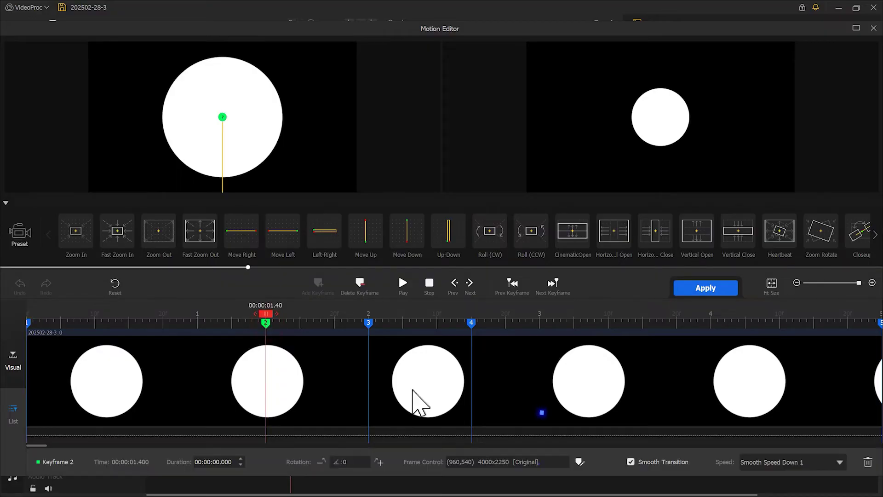
{"action": "left_click", "coordinate": [538, 462]}
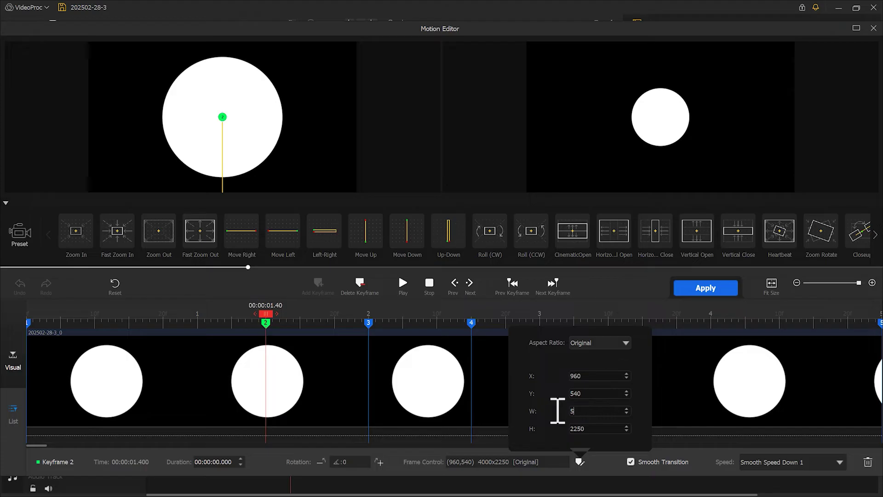
{"action": "type", "text": "5000"}
{"action": "key", "text": "Return"}
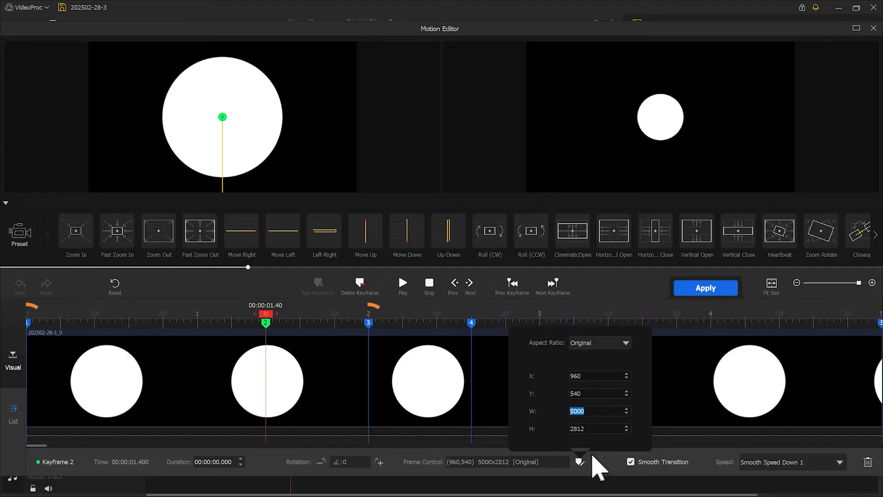
Give keyframe 1 a 5000 width, shift it down to (960,-1406), and apply.
{"action": "left_click", "coordinate": [29, 322]}
{"action": "left_click", "coordinate": [533, 461]}
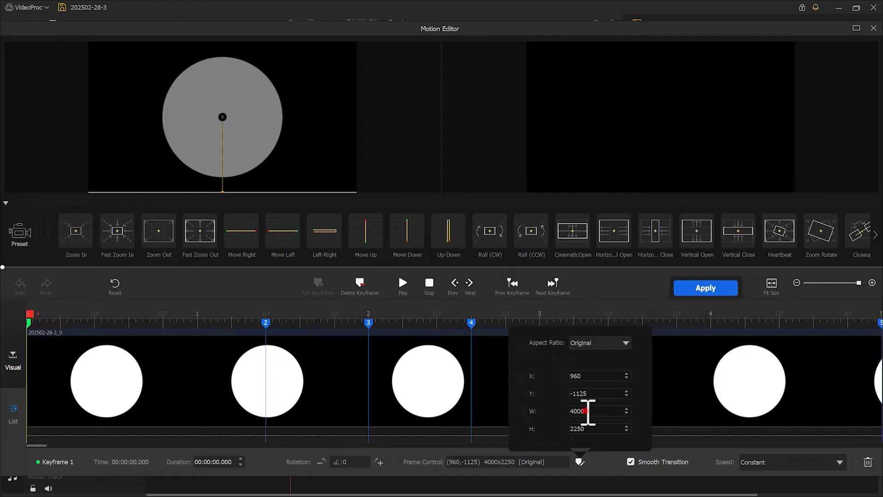
{"action": "left_click", "coordinate": [368, 323]}
{"action": "left_click", "coordinate": [562, 462]}
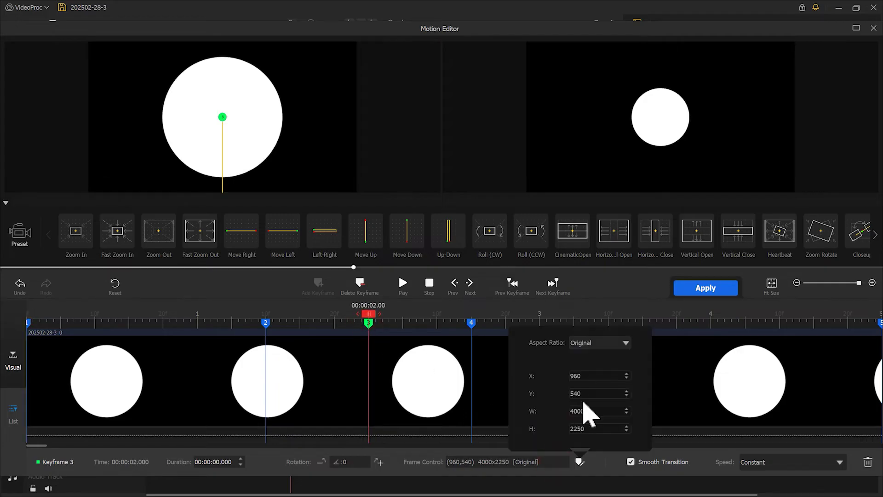
{"action": "left_click", "coordinate": [29, 322]}
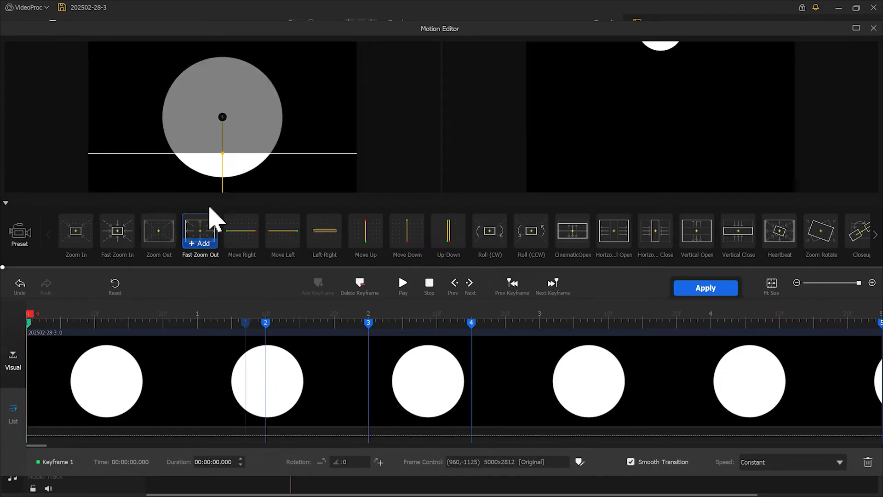
{"action": "left_click_drag", "start_coordinate": [249, 167], "coordinate": [250, 204]}
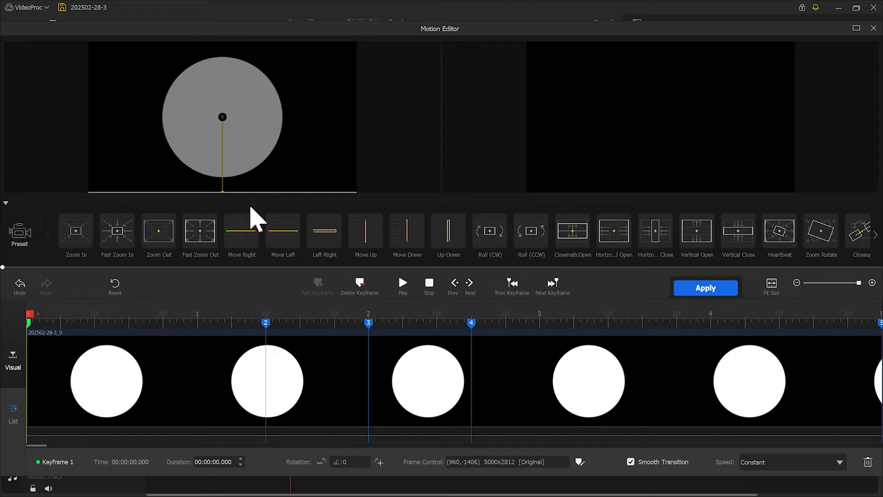
{"action": "left_click", "coordinate": [705, 288]}
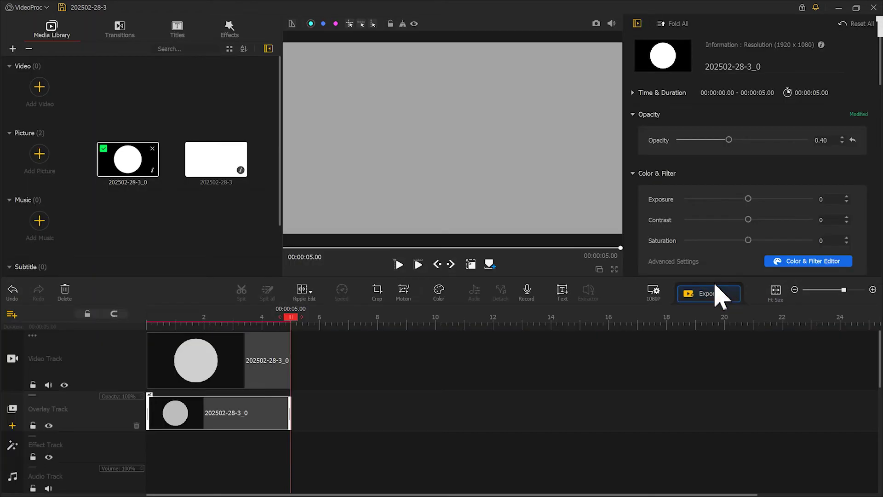
Raise the overlay copy's opacity to 0.70 and scroll down to the Compositing settings.
{"action": "left_click_drag", "start_coordinate": [729, 140], "coordinate": [769, 140]}
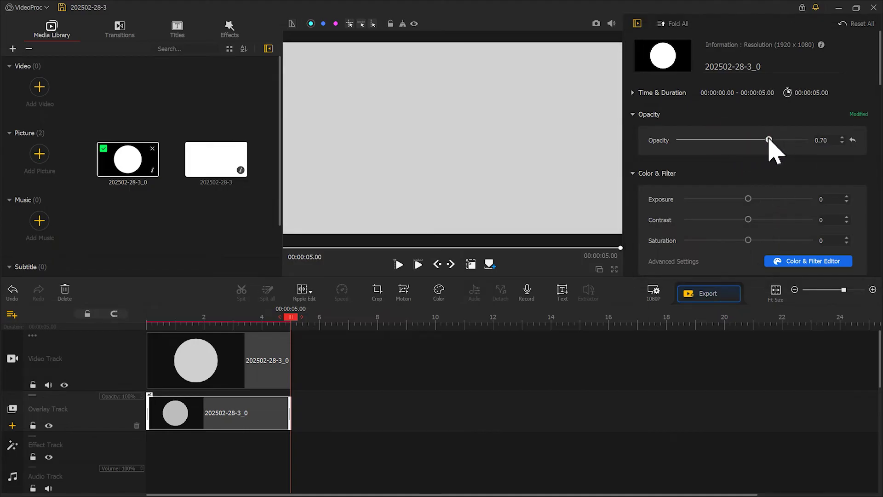
{"action": "left_click_drag", "start_coordinate": [879, 84], "coordinate": [880, 267]}
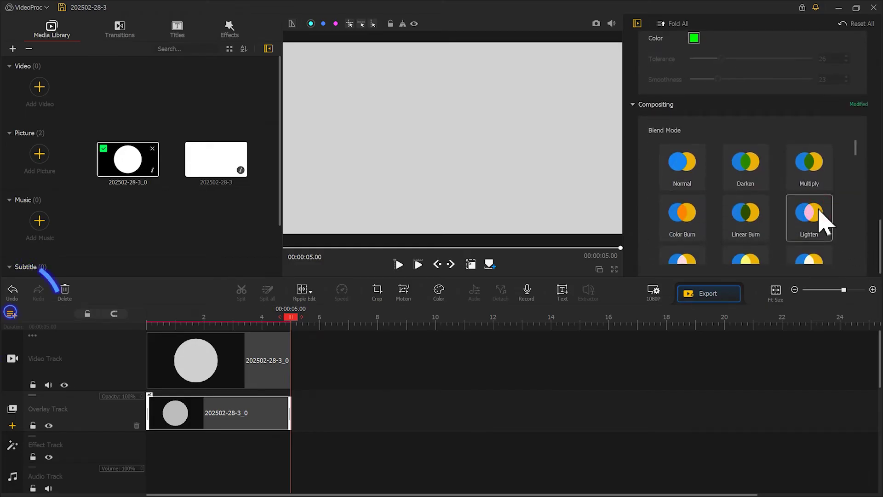
Add a new overlay track to the timeline.
{"action": "left_click", "coordinate": [12, 316]}
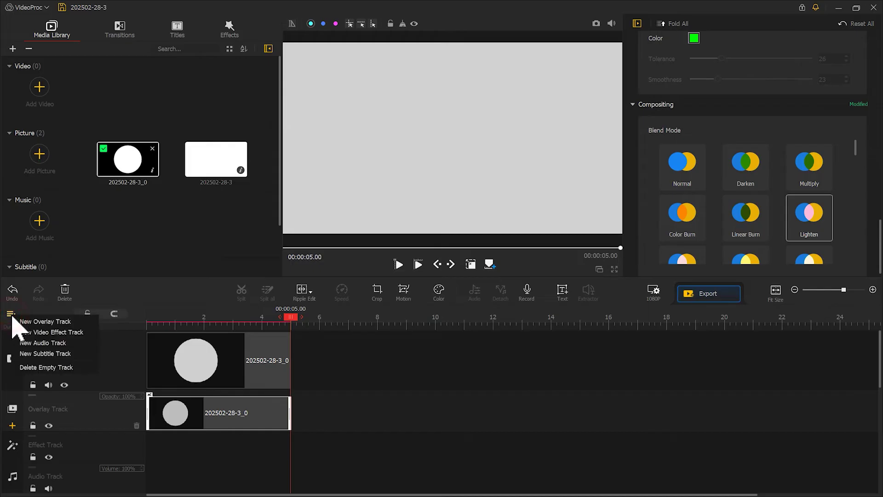
{"action": "left_click", "coordinate": [32, 321]}
{"action": "scroll", "coordinate": [225, 405], "scroll_direction": "up", "scroll_amount": 3}
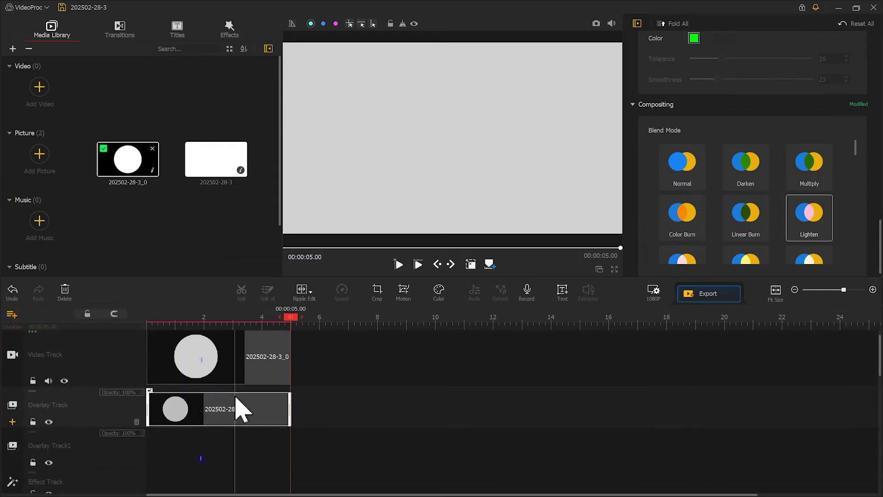
Paste another copy of the circle clip onto Overlay Track1 starting at 0 s.
{"action": "right_click", "coordinate": [256, 419]}
{"action": "left_click", "coordinate": [286, 457]}
{"action": "right_click", "coordinate": [342, 410]}
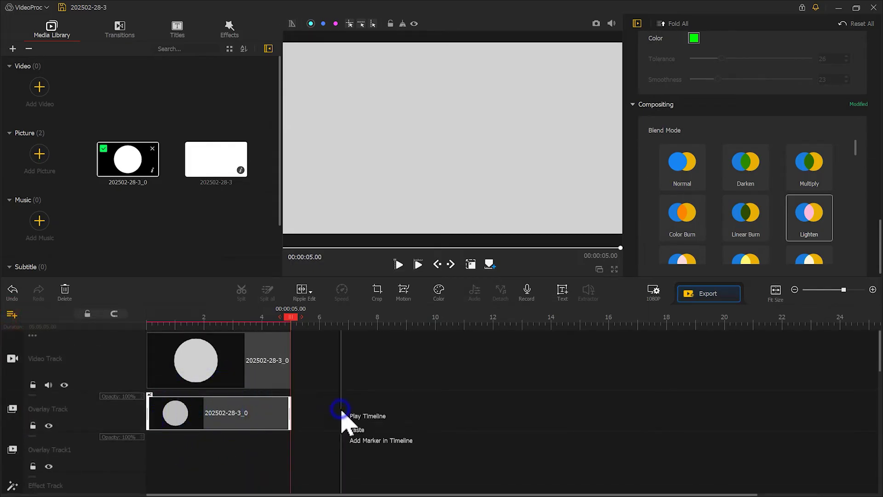
{"action": "left_click", "coordinate": [363, 429]}
{"action": "left_click_drag", "start_coordinate": [376, 416], "coordinate": [171, 458]}
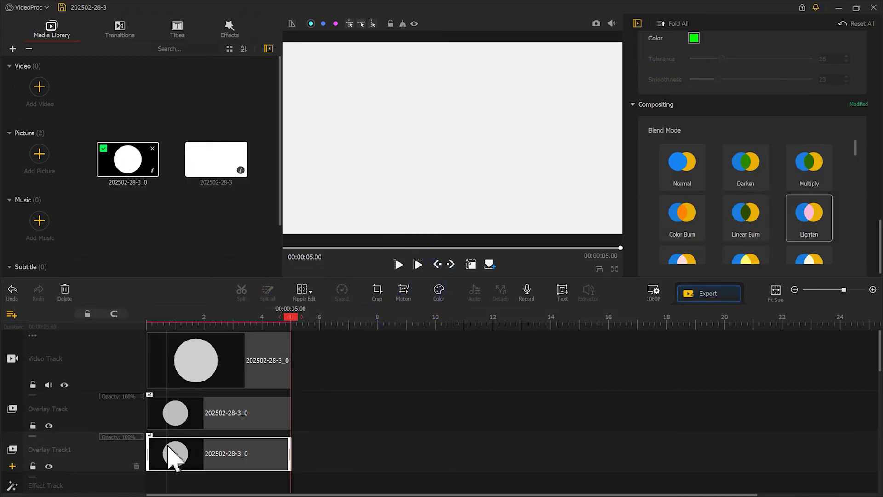
In the newest copy's Motion Editor, set keyframe 1's frame width to 6500.
{"action": "left_click", "coordinate": [404, 293]}
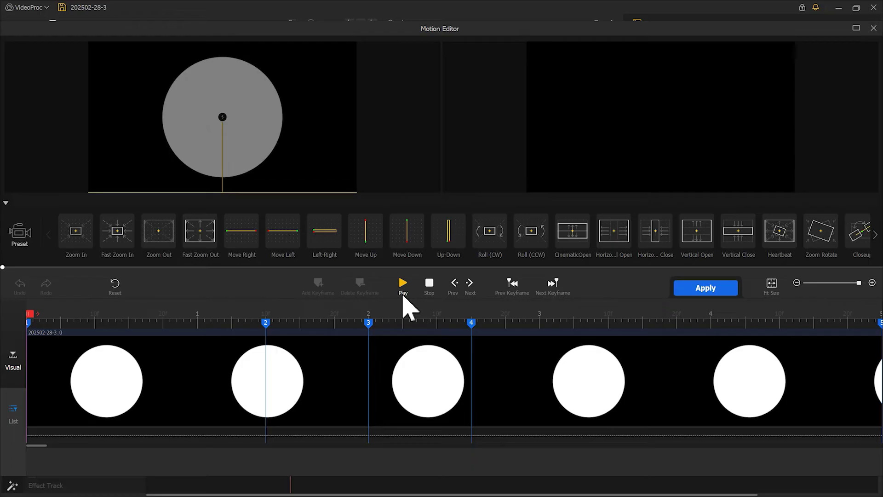
{"action": "left_click", "coordinate": [29, 323]}
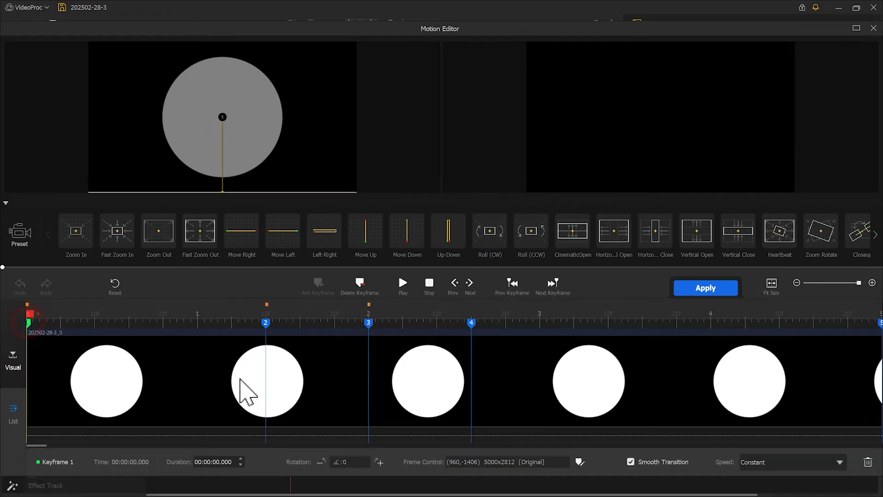
{"action": "left_click", "coordinate": [510, 461]}
{"action": "double_click", "coordinate": [585, 412]}
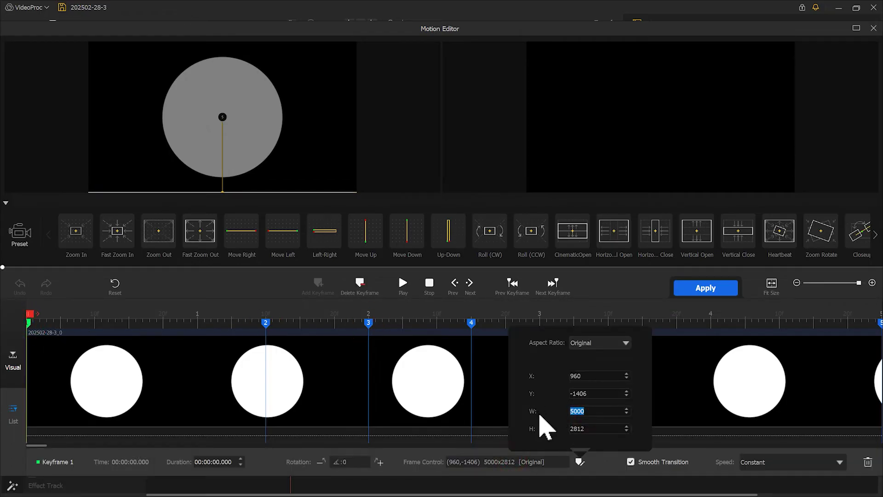
{"action": "type", "text": "6500"}
{"action": "key", "text": "Return"}
Set the frame width to 6500 on keyframes 2 and 3 and apply the motion.
{"action": "left_click", "coordinate": [262, 167]}
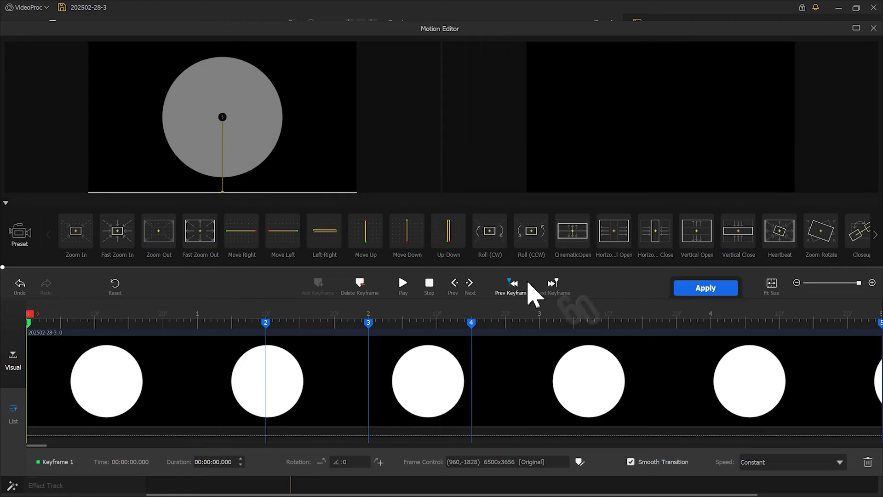
{"action": "left_click", "coordinate": [552, 284]}
{"action": "left_click", "coordinate": [559, 462]}
{"action": "left_click_drag", "start_coordinate": [601, 413], "coordinate": [544, 422]}
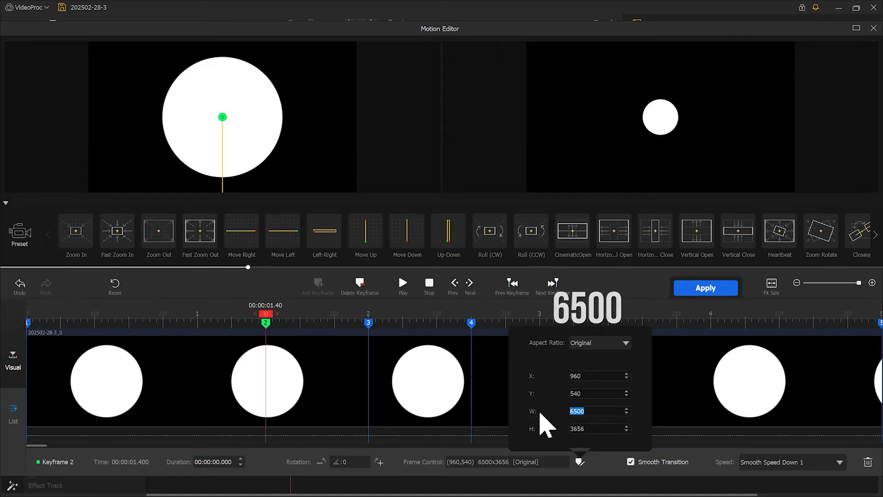
{"action": "left_click", "coordinate": [369, 322]}
{"action": "left_click", "coordinate": [523, 461]}
{"action": "type", "text": "6500"}
{"action": "key", "text": "Return"}
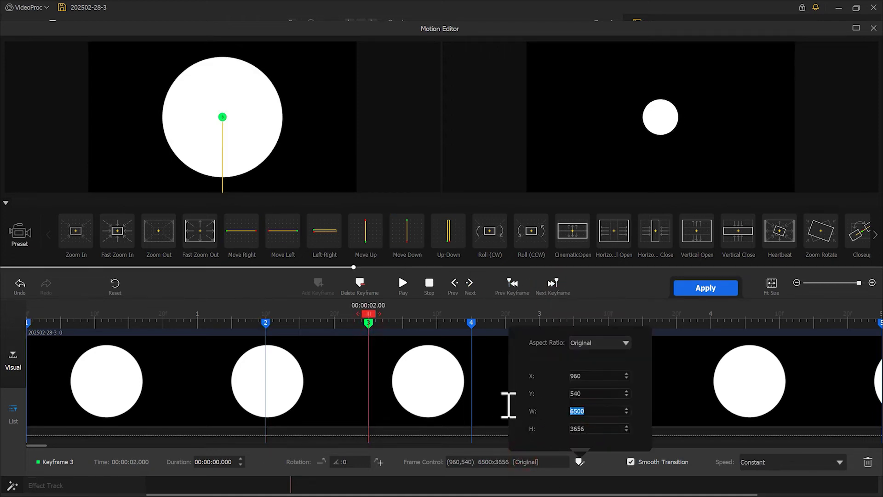
{"action": "left_click", "coordinate": [717, 290]}
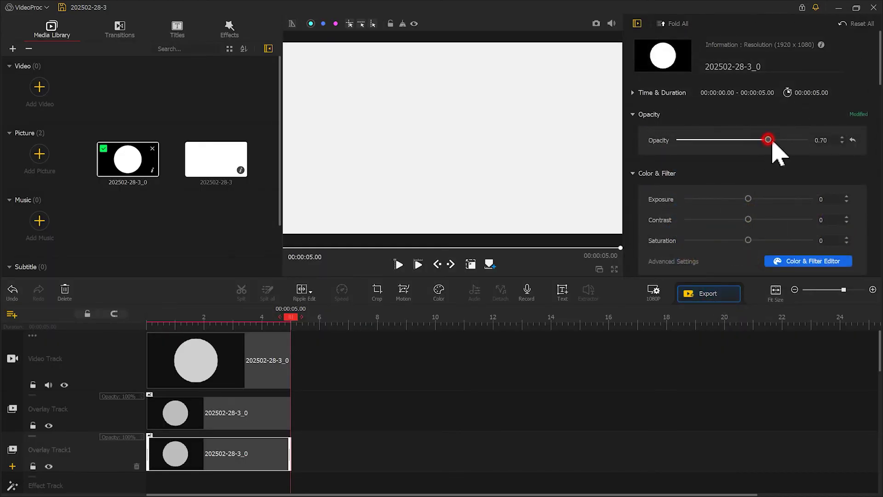
Set the bottom overlay's opacity to 1.00, delay its clip to 0.40 s, and preview.
{"action": "left_click_drag", "start_coordinate": [773, 144], "coordinate": [807, 144]}
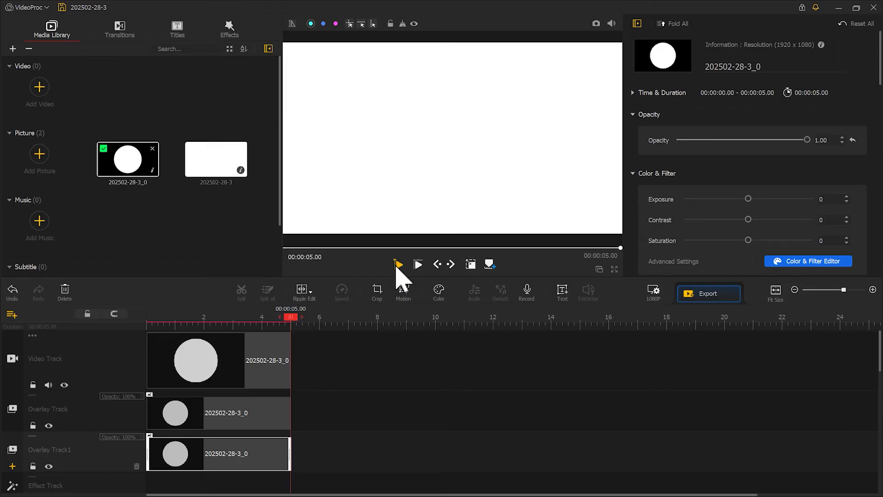
{"action": "left_click", "coordinate": [418, 264]}
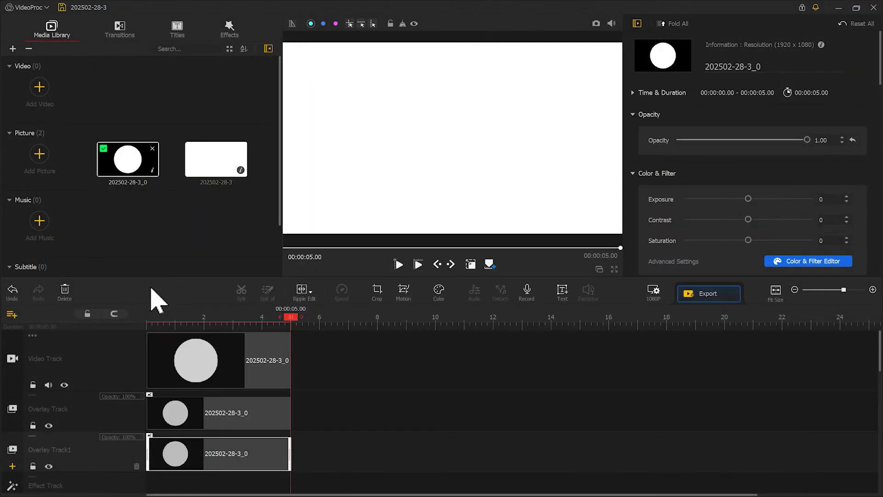
{"action": "left_click_drag", "start_coordinate": [168, 414], "coordinate": [186, 450]}
{"action": "left_click", "coordinate": [398, 264]}
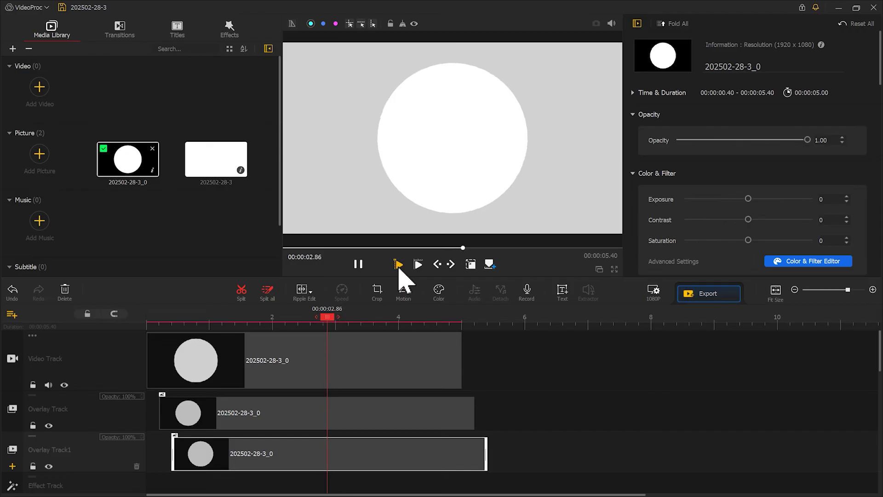
{"action": "left_click", "coordinate": [359, 265]}
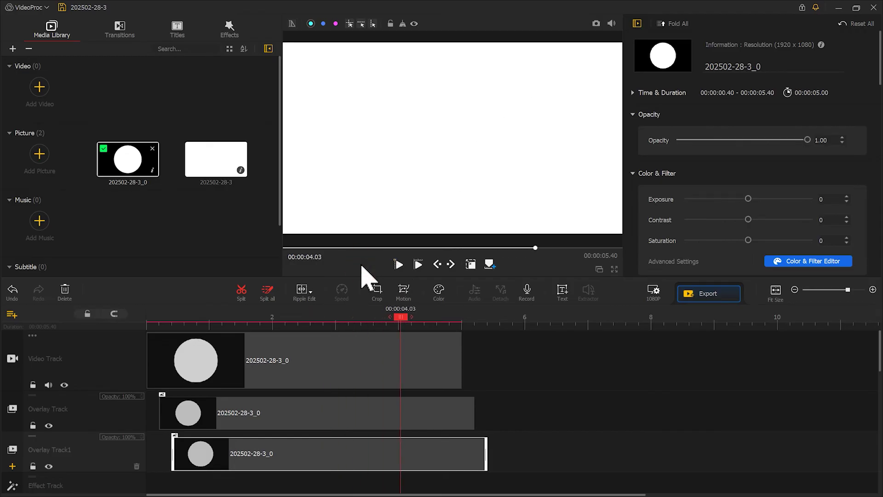
Export the template to the Desktop as a 1080p MP4 named Templateq.
{"action": "left_click", "coordinate": [708, 294]}
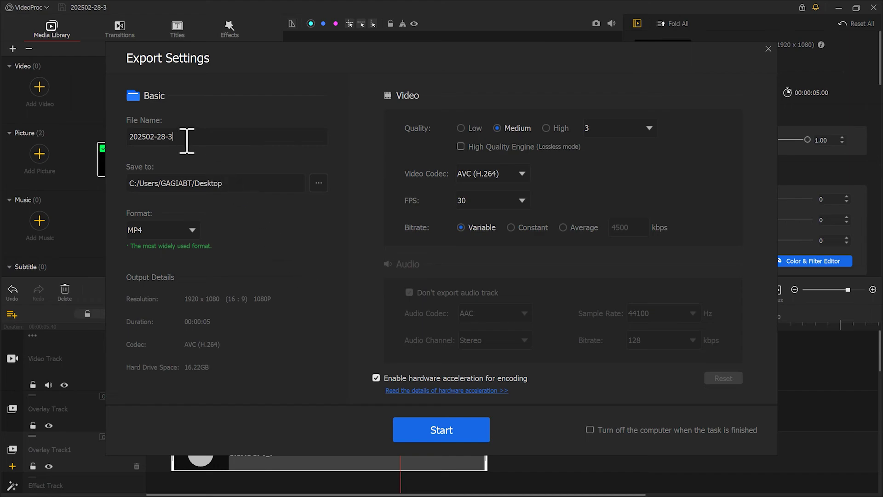
{"action": "left_click", "coordinate": [440, 433]}
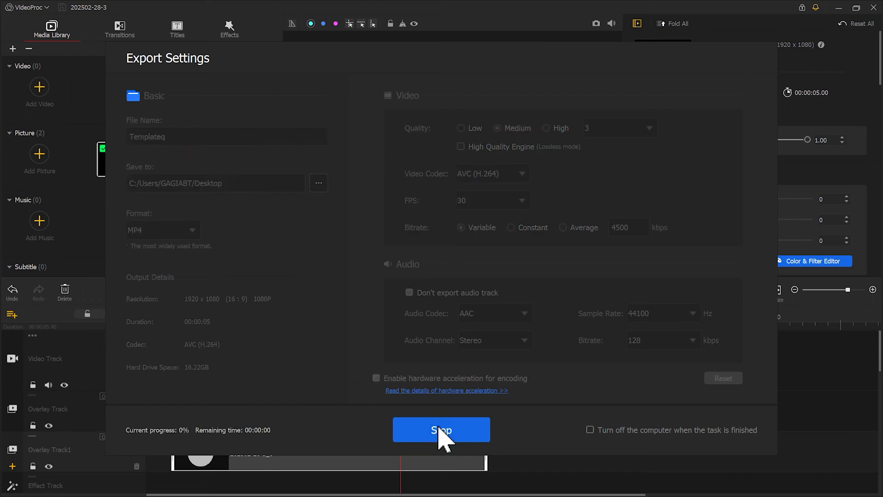
{"action": "left_click", "coordinate": [440, 431]}
Create a new empty project.
{"action": "left_click", "coordinate": [28, 7]}
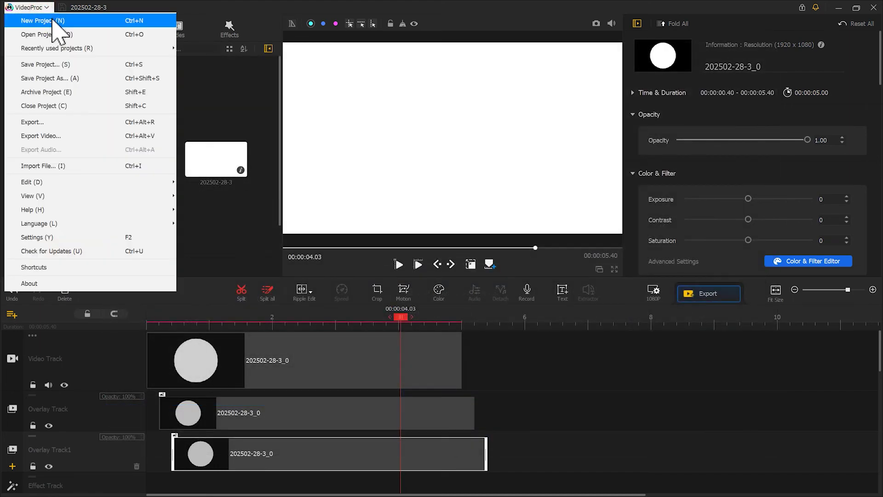
{"action": "left_click", "coordinate": [52, 21]}
{"action": "left_click", "coordinate": [696, 414]}
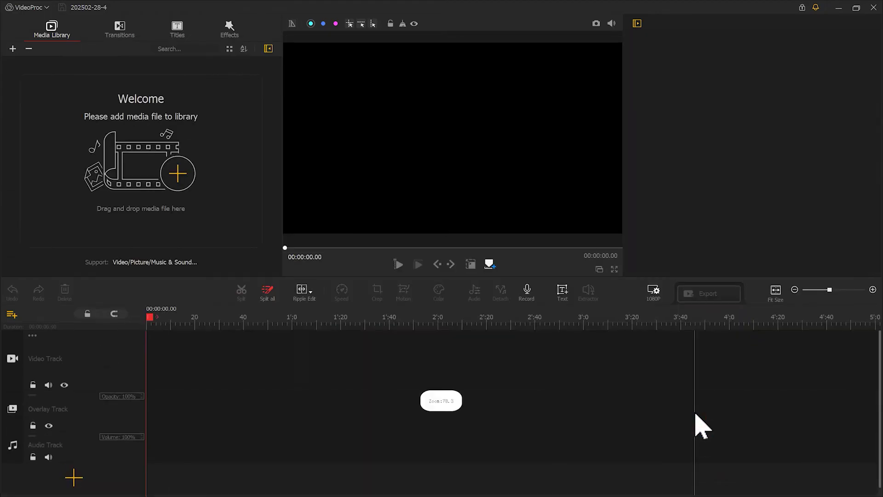
Import Templateq, placing the mountain sunset clip on the main track and Templateq on the overlay track.
{"action": "left_click_drag", "start_coordinate": [882, 207], "coordinate": [182, 201]}
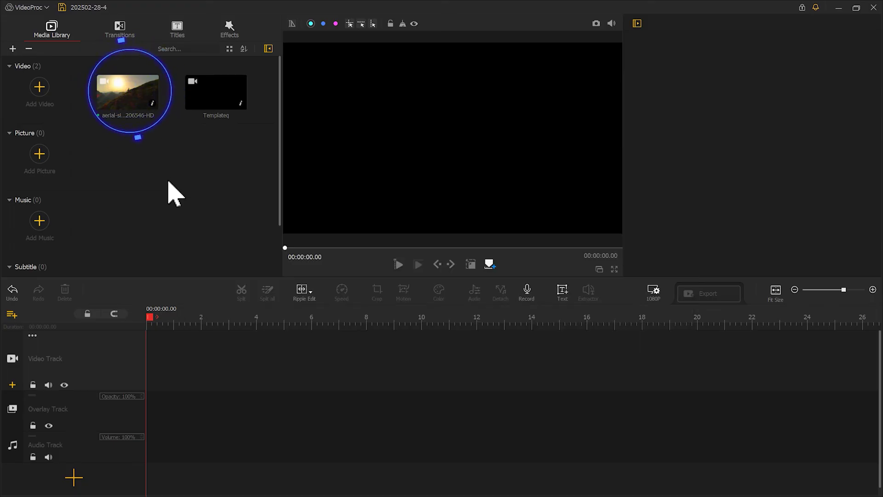
{"action": "left_click_drag", "start_coordinate": [123, 106], "coordinate": [196, 371]}
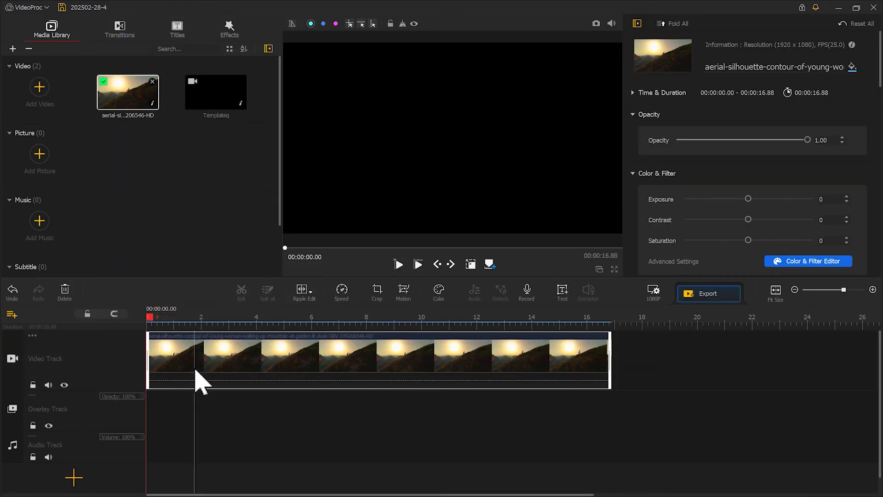
{"action": "left_click_drag", "start_coordinate": [221, 98], "coordinate": [152, 416]}
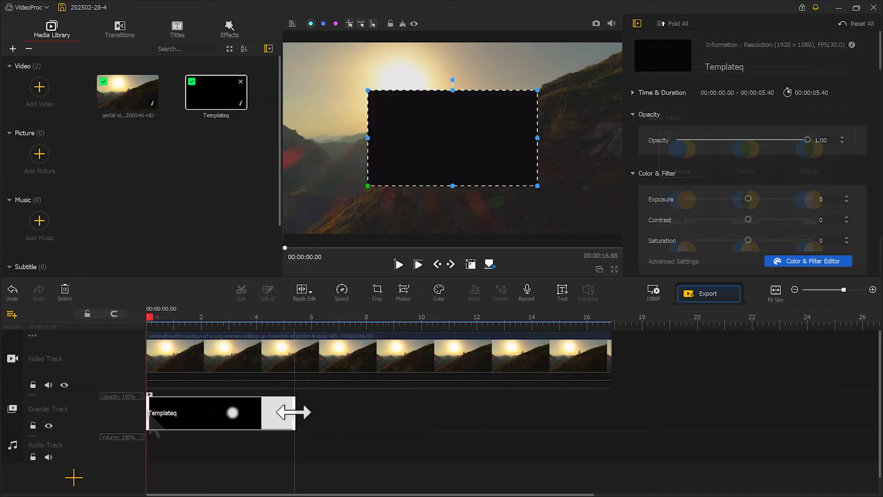
Trim Templateq to 4.13 s, fit it to screen height, blend with Multiply, and preview.
{"action": "left_click_drag", "start_coordinate": [293, 413], "coordinate": [259, 412]}
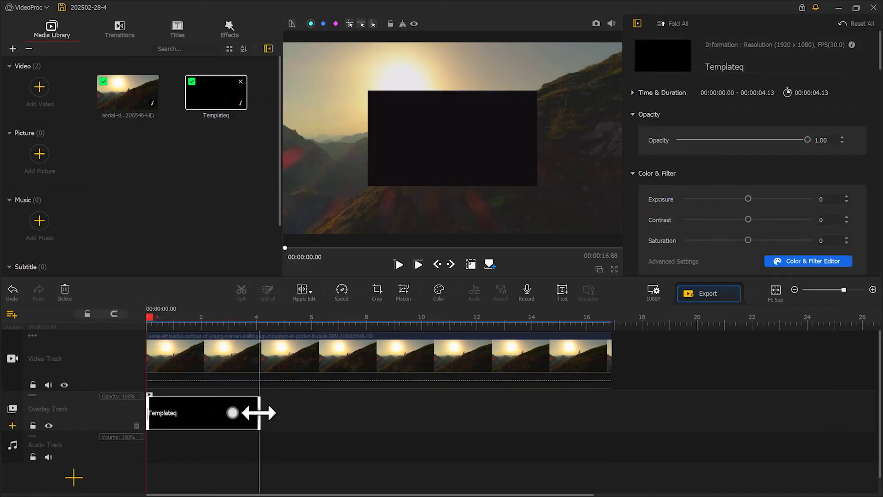
{"action": "scroll", "coordinate": [754, 151], "scroll_direction": "down", "scroll_amount": 10}
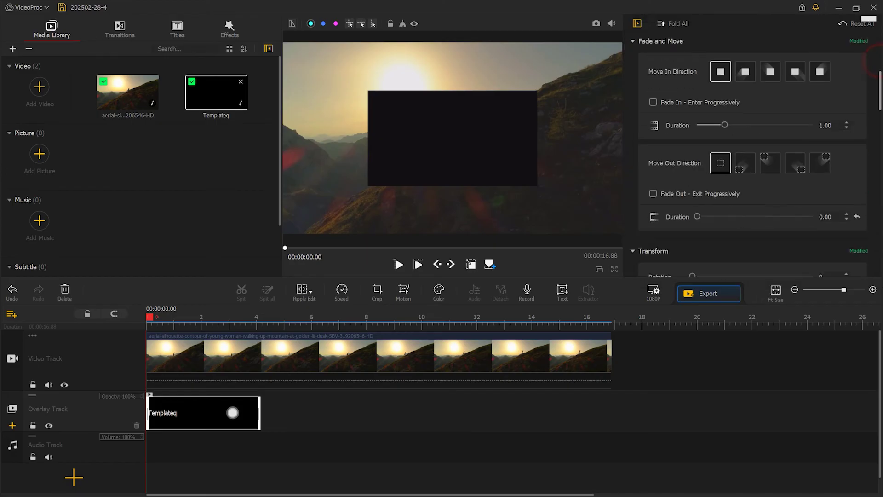
{"action": "left_click", "coordinate": [796, 212]}
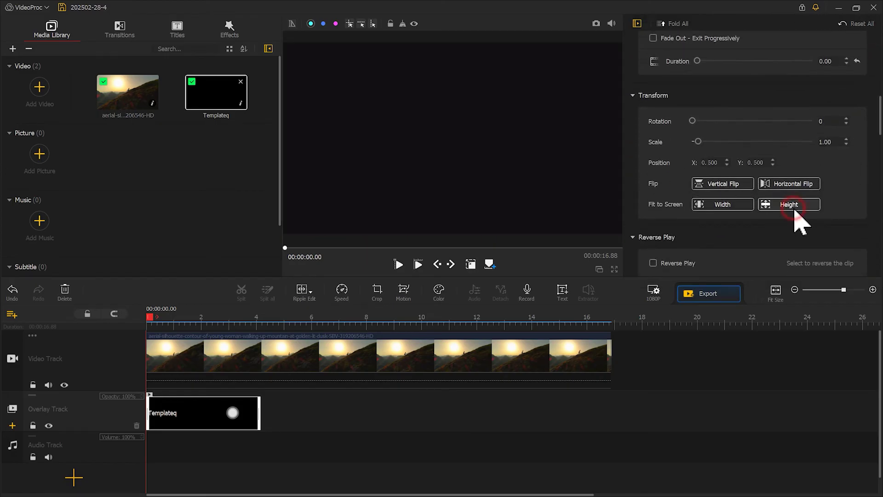
{"action": "left_click_drag", "start_coordinate": [880, 123], "coordinate": [875, 275]}
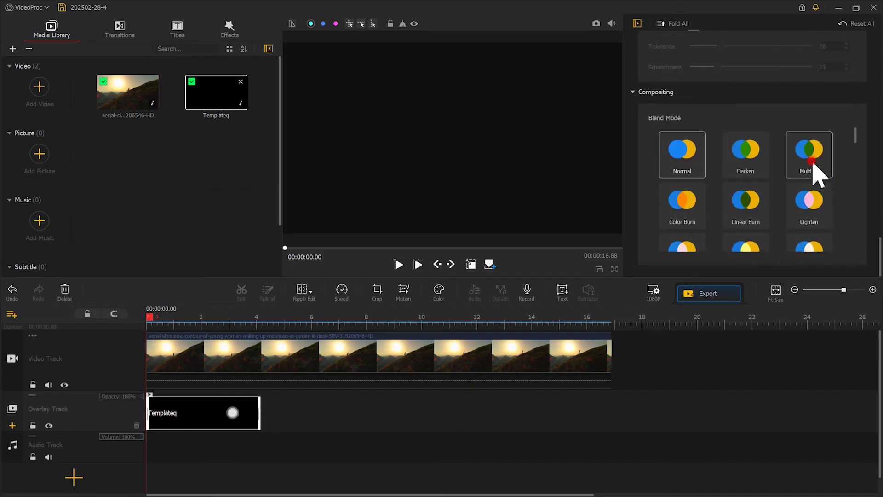
{"action": "left_click", "coordinate": [812, 163]}
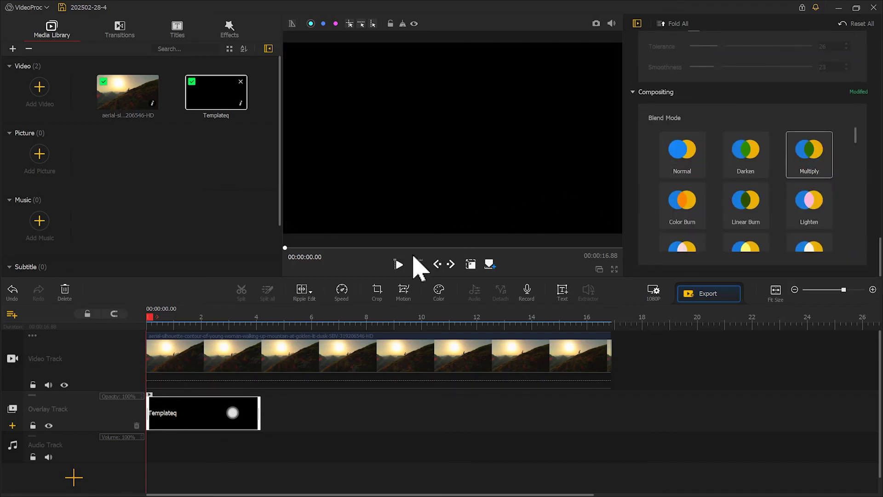
{"action": "left_click", "coordinate": [398, 265]}
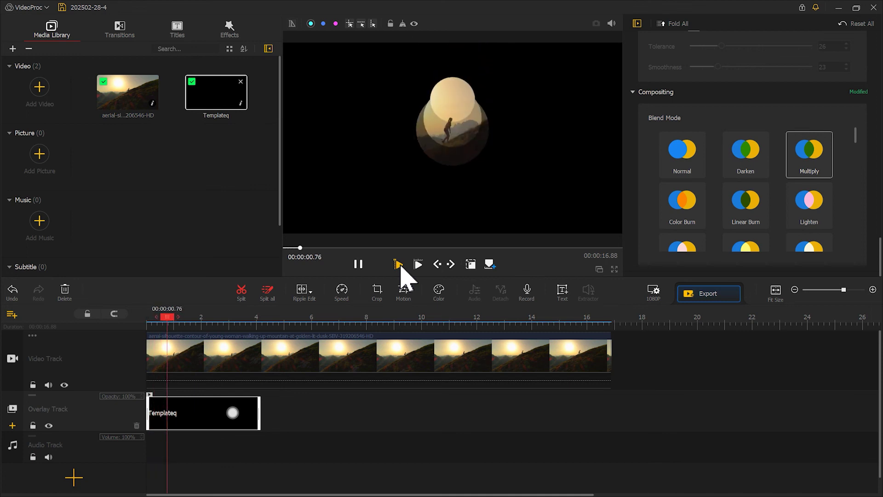